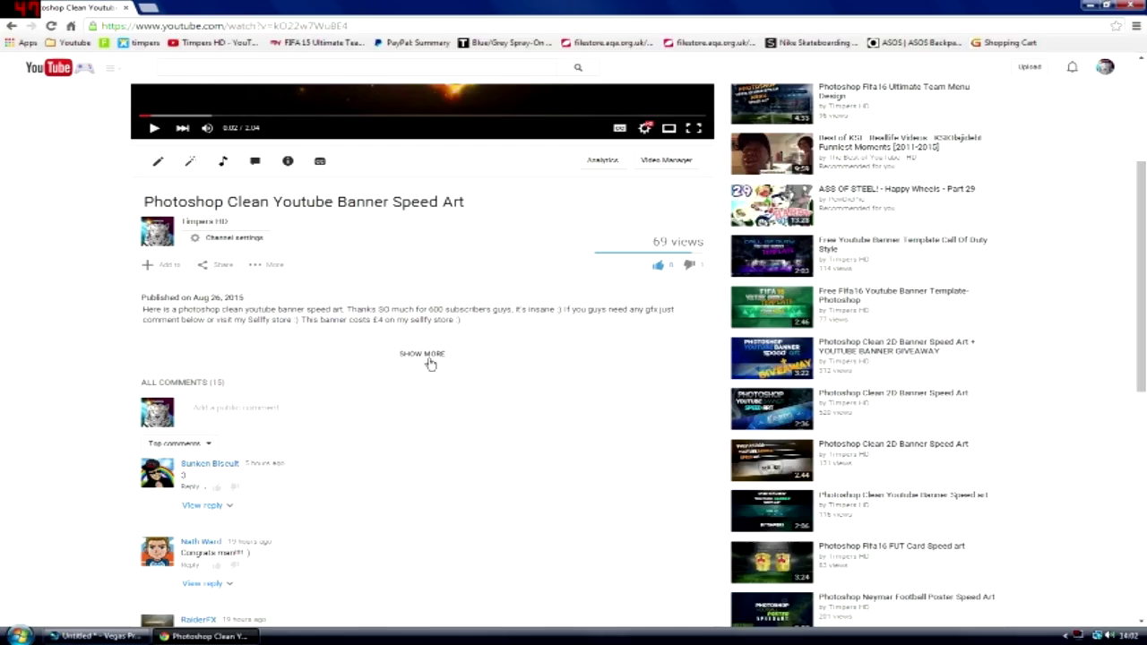
Step: Expand the store product's description to show its website, Twitter and Sellfy links
{"action": "left_click", "coordinate": [429, 357]}
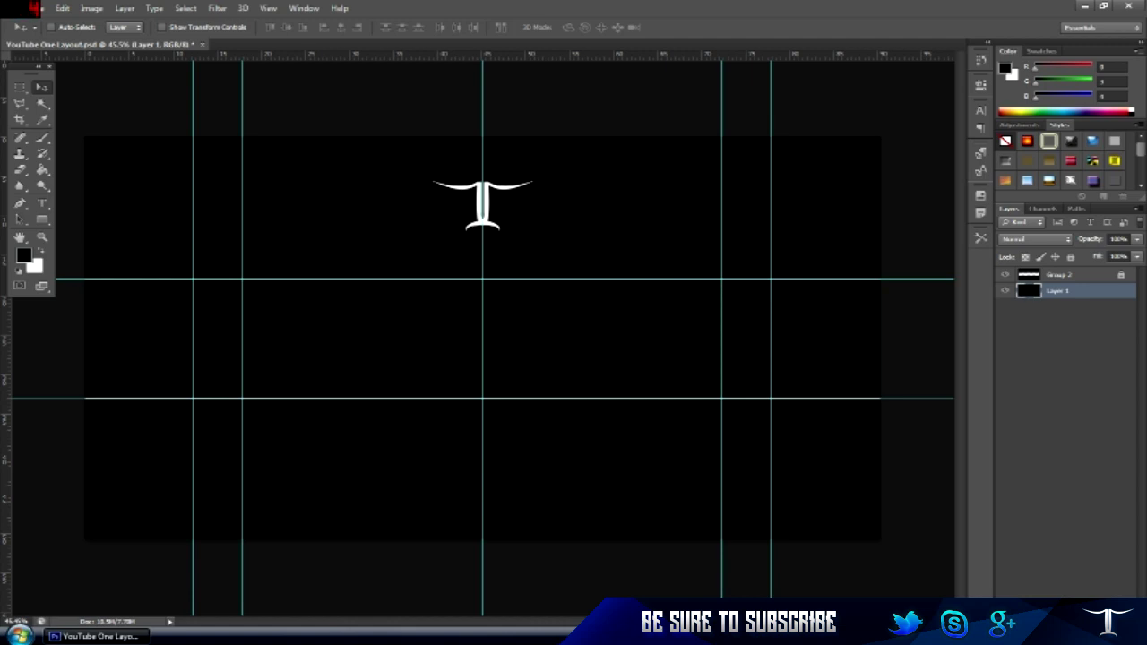
Step: Type 'TUTORIAL' as a new text line below the T logo
{"action": "left_click", "coordinate": [42, 203]}
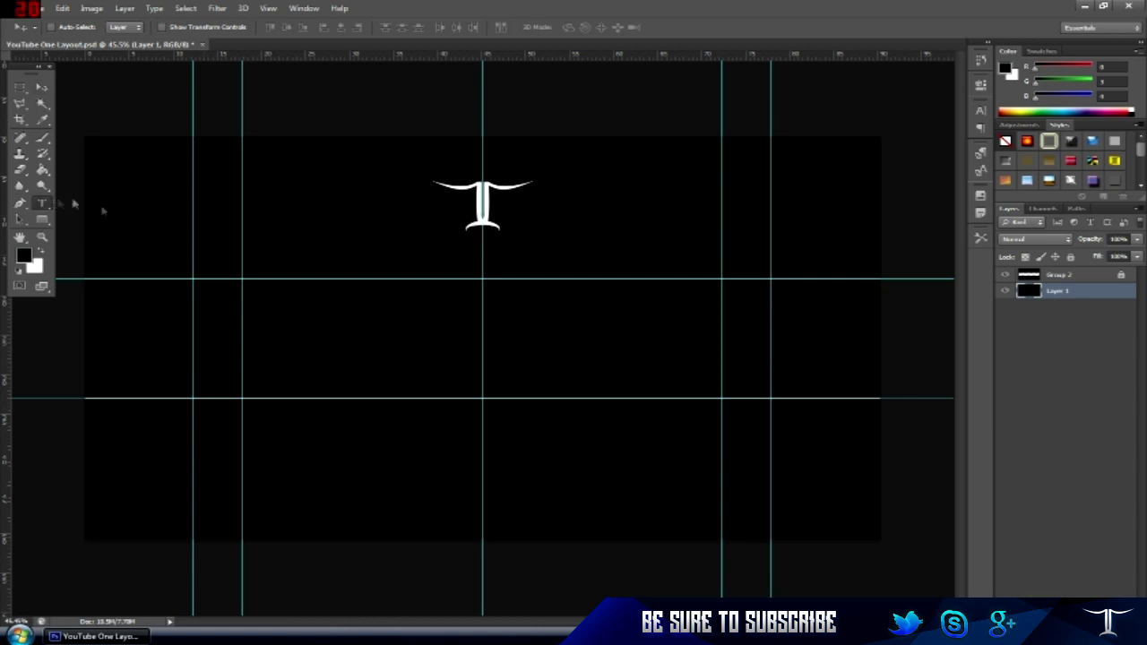
{"action": "left_click", "coordinate": [464, 368]}
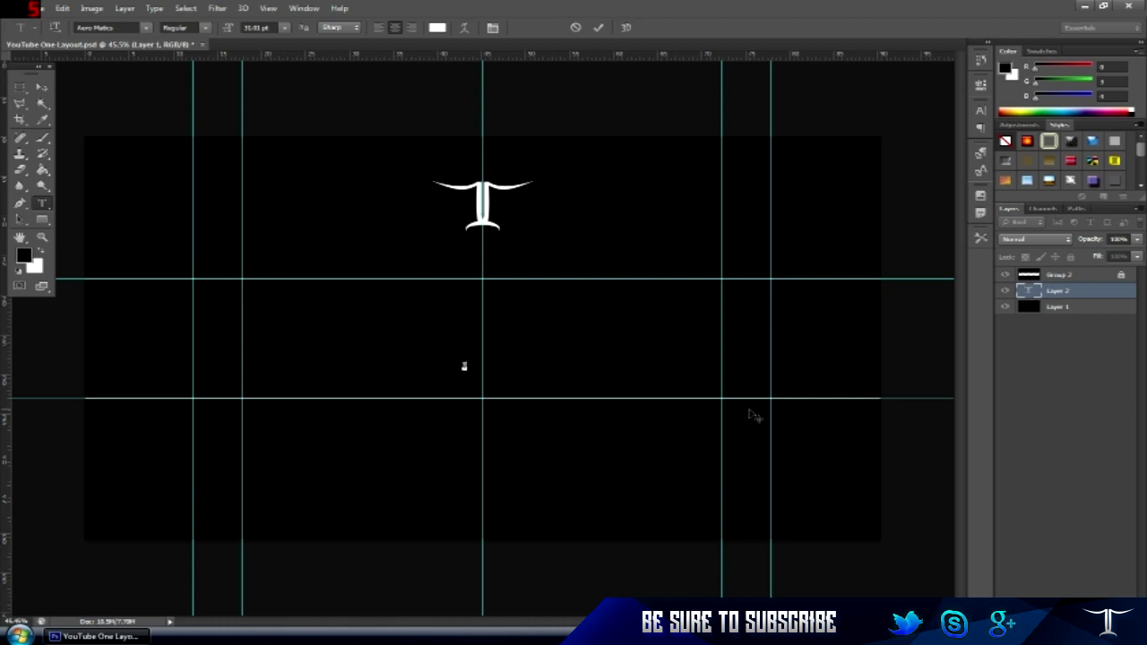
{"action": "type", "text": "TUTORIAL"}
Step: Enlarge the TUTORIAL text to 180 pt and centre it beneath the logo
{"action": "double_click", "coordinate": [475, 363]}
{"action": "left_click", "coordinate": [257, 28]}
{"action": "key", "text": "shift+Up"}
{"action": "key", "text": "shift+Up"}
{"action": "key", "text": "shift+Up"}
{"action": "key", "text": "shift+Up"}
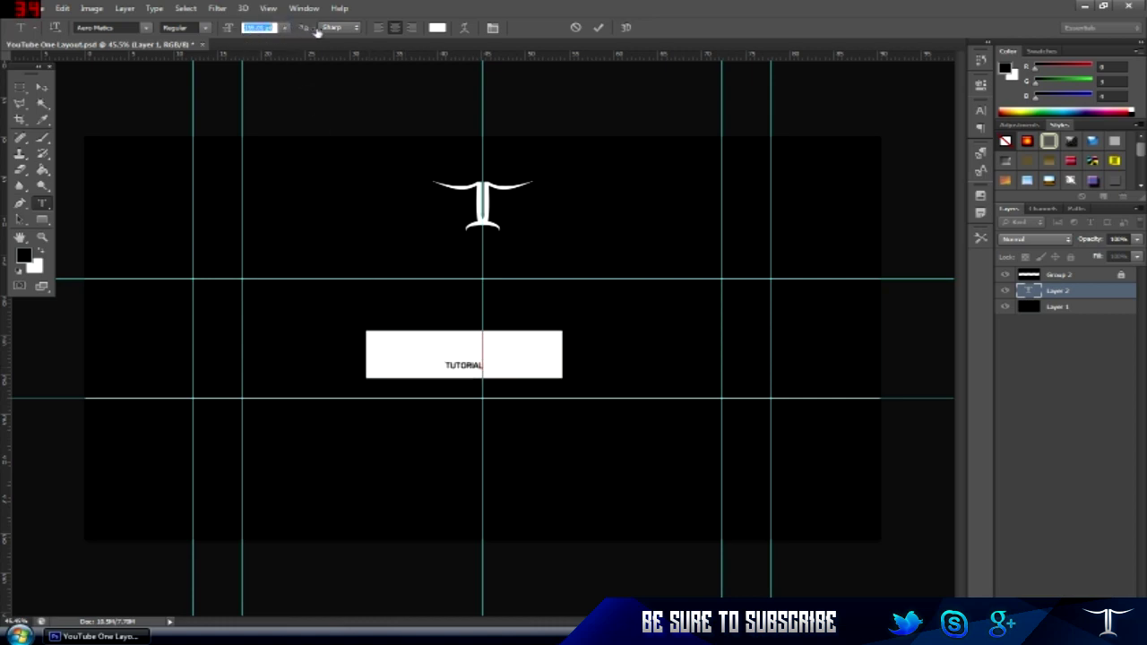
{"action": "key", "text": "shift+Up"}
{"action": "left_click", "coordinate": [42, 87]}
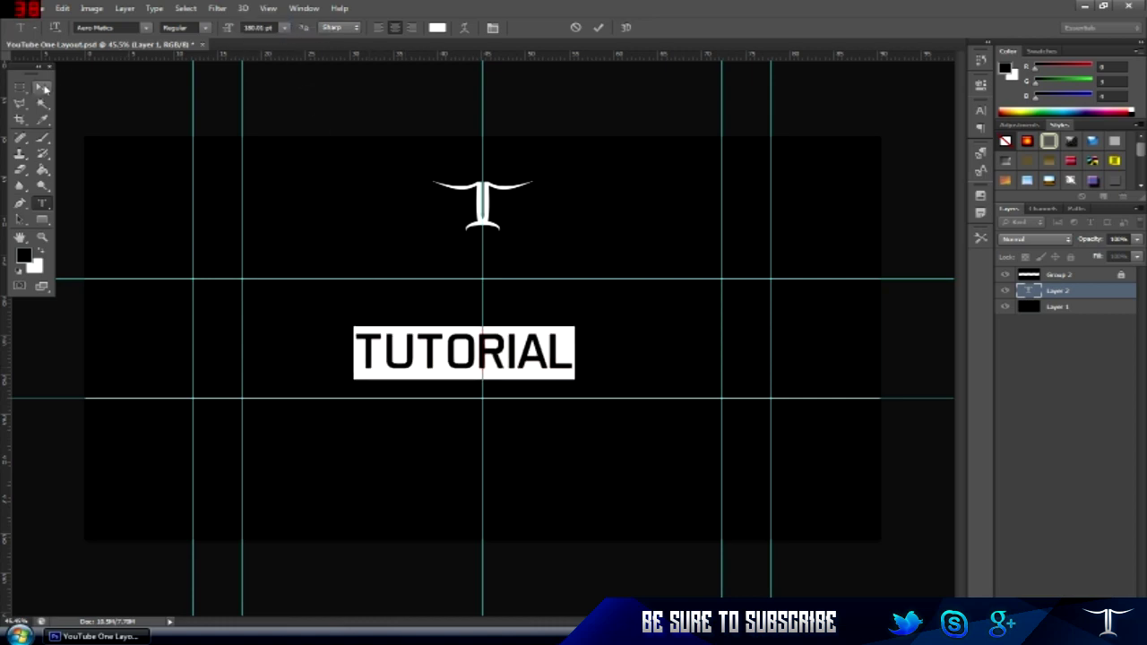
{"action": "left_click_drag", "start_coordinate": [479, 345], "coordinate": [497, 330]}
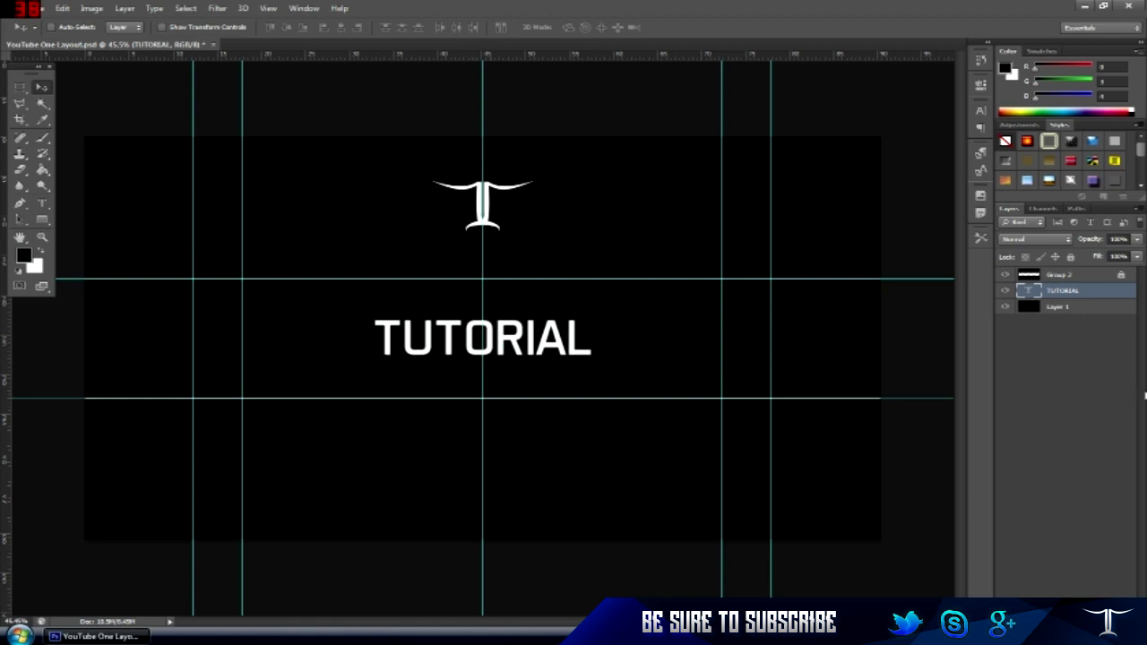
Step: Add a blue-to-cyan Gradient Overlay to the TUTORIAL layer
{"action": "double_click", "coordinate": [1107, 292]}
{"action": "left_click_drag", "start_coordinate": [888, 357], "coordinate": [919, 204]}
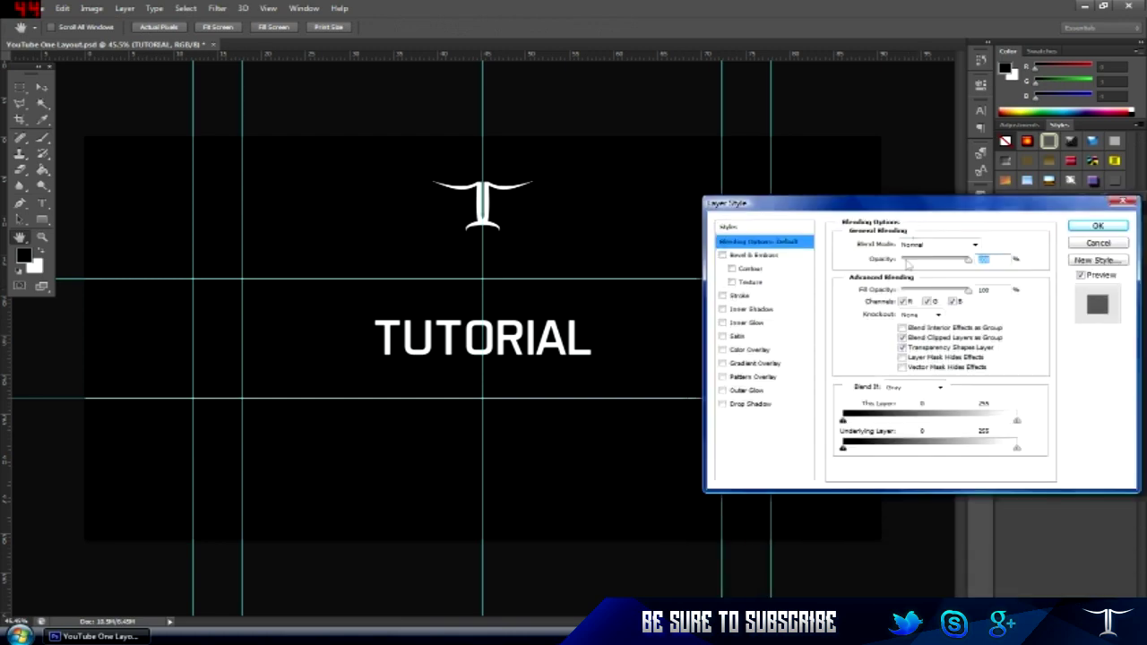
{"action": "left_click", "coordinate": [743, 364]}
{"action": "left_click", "coordinate": [907, 273]}
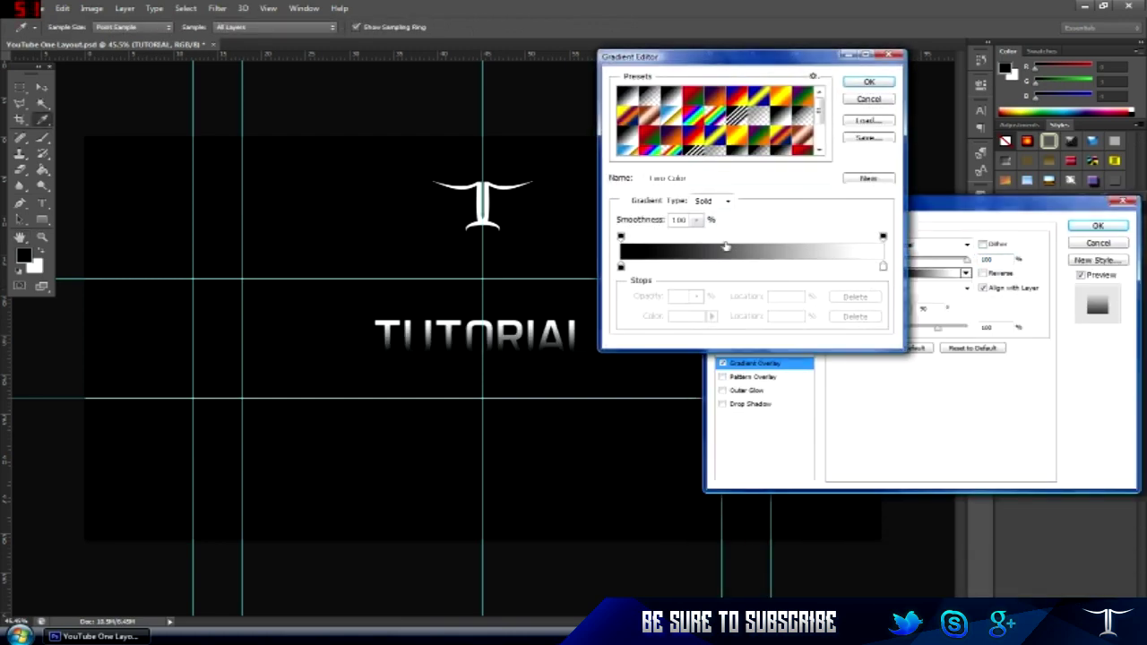
{"action": "double_click", "coordinate": [620, 267]}
{"action": "left_click", "coordinate": [974, 428]}
{"action": "left_click", "coordinate": [931, 417]}
{"action": "left_click", "coordinate": [1107, 355]}
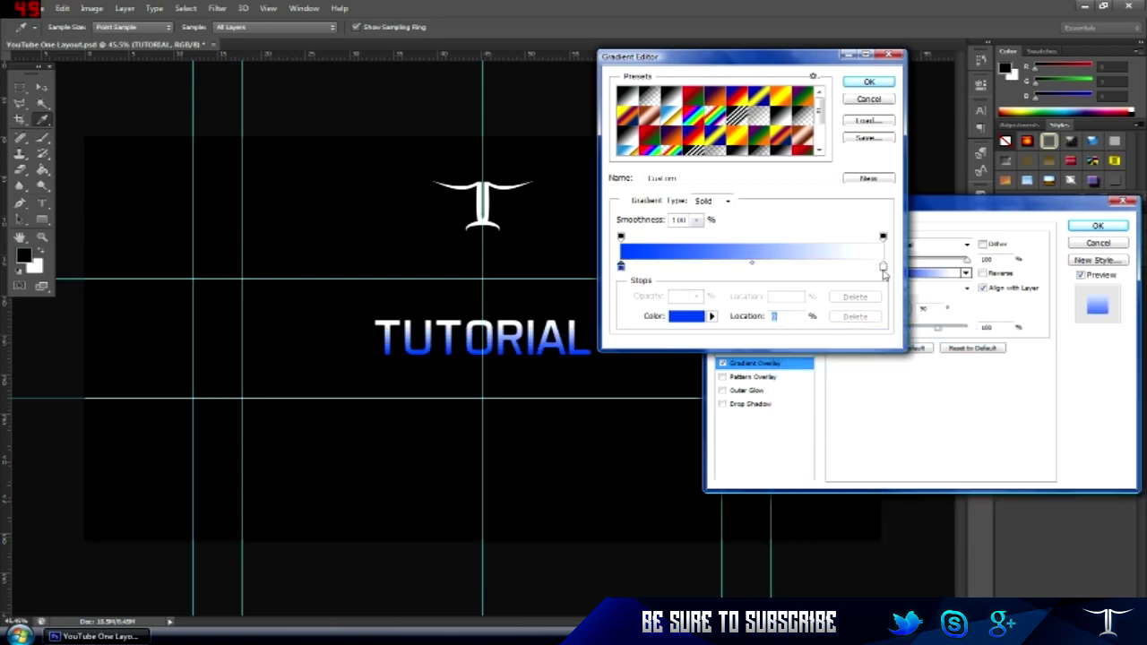
{"action": "double_click", "coordinate": [882, 268]}
{"action": "left_click", "coordinate": [976, 438]}
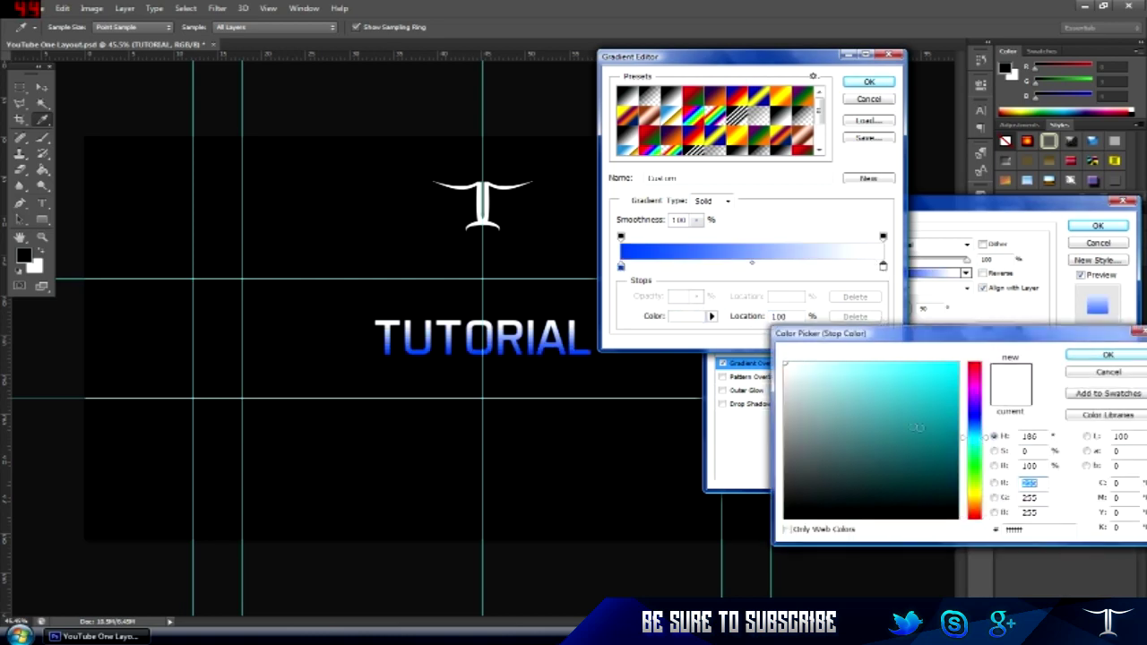
{"action": "left_click", "coordinate": [949, 369]}
{"action": "left_click", "coordinate": [1108, 355]}
{"action": "left_click", "coordinate": [868, 81]}
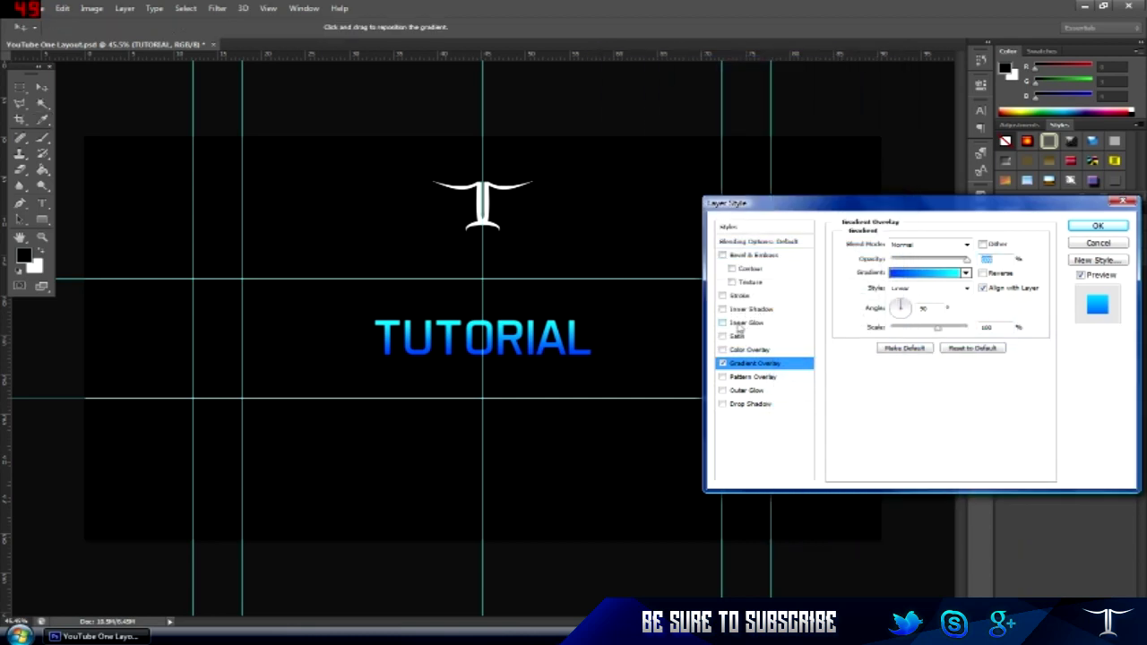
Step: Add Inner Glow and Inner Shadow effects, both set to Overlay blending
{"action": "left_click", "coordinate": [746, 323]}
{"action": "left_click", "coordinate": [927, 245]}
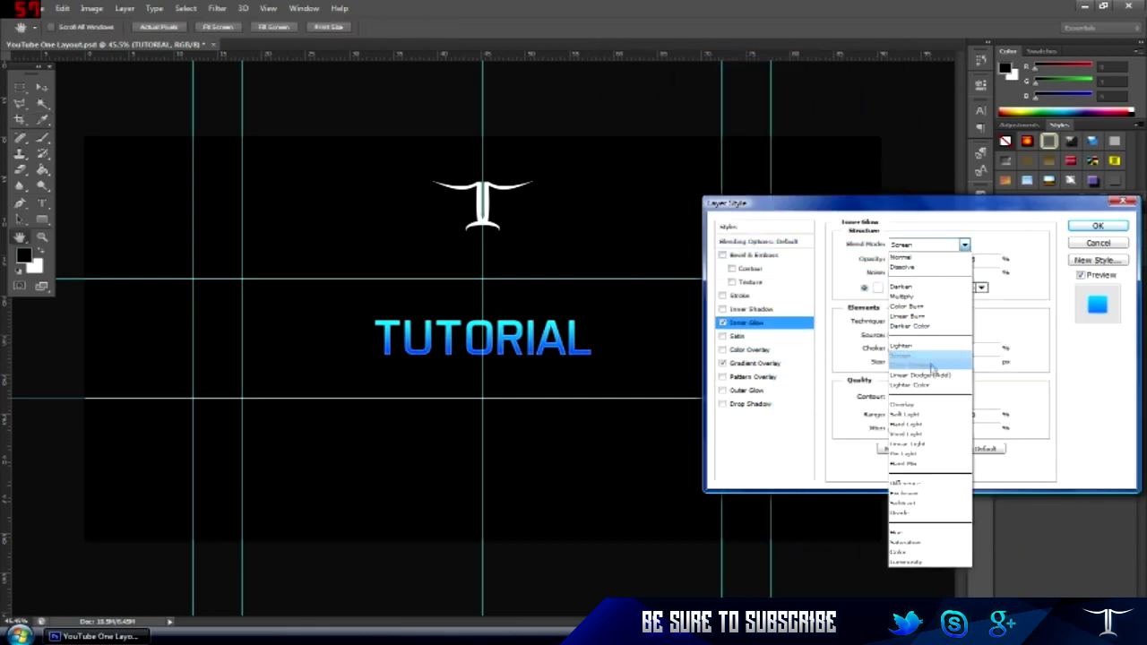
{"action": "left_click", "coordinate": [928, 405]}
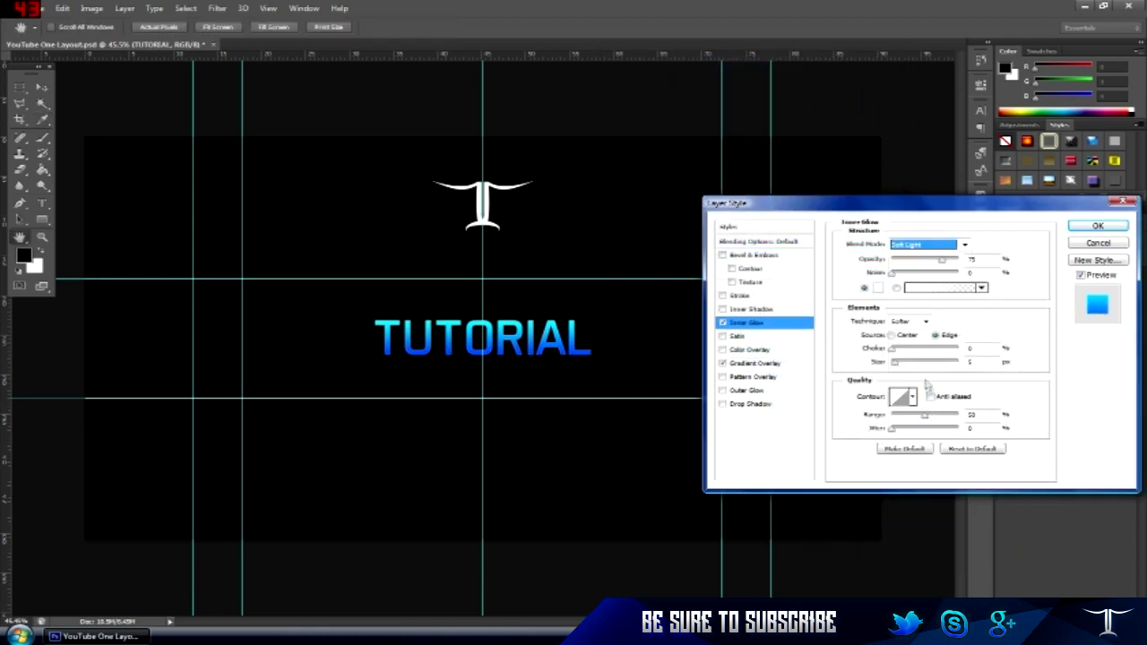
{"action": "left_click", "coordinate": [751, 308]}
{"action": "left_click", "coordinate": [928, 244]}
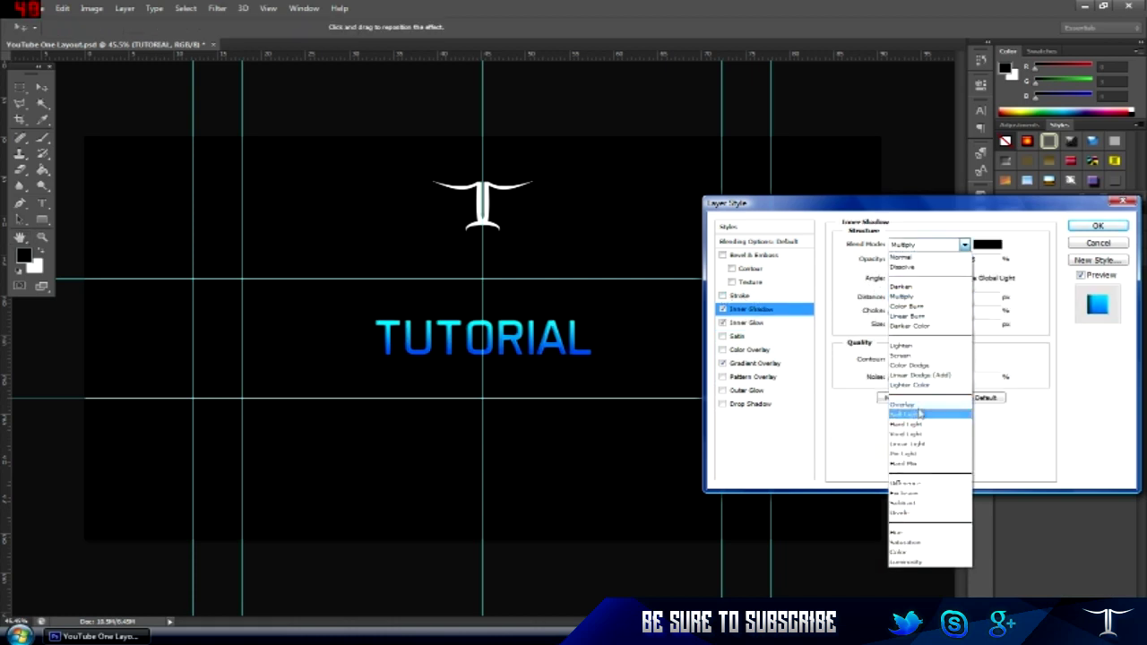
{"action": "left_click", "coordinate": [919, 413]}
{"action": "left_click", "coordinate": [927, 244]}
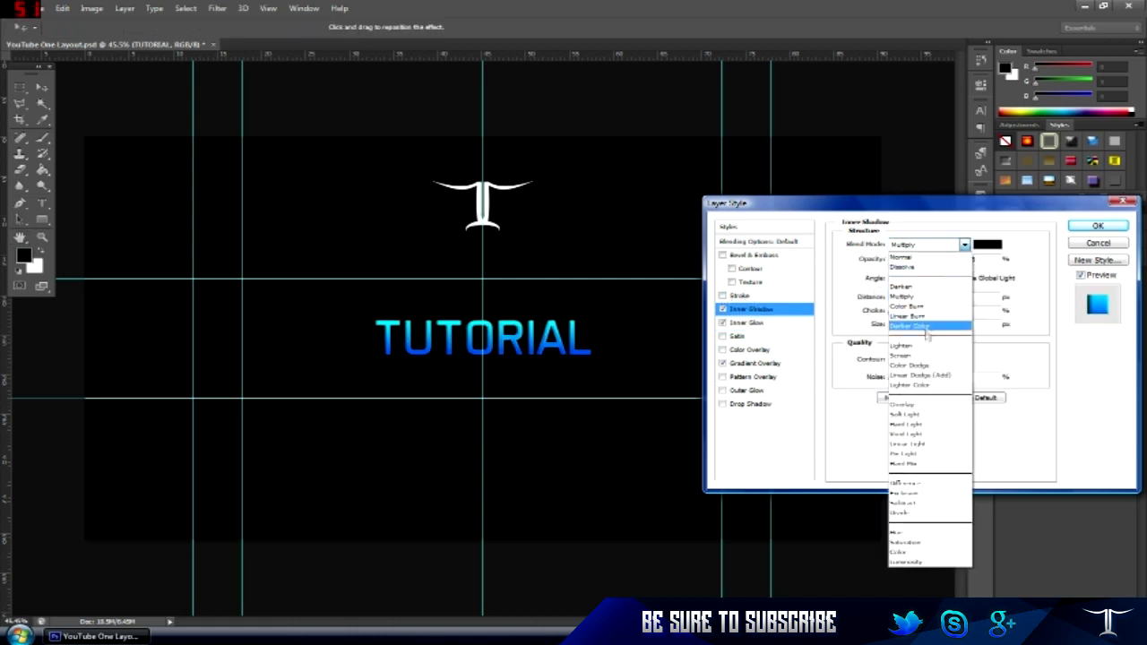
{"action": "left_click", "coordinate": [928, 404]}
Step: Enable Satin with Overlay blending and apply the layer styles
{"action": "left_click", "coordinate": [736, 337]}
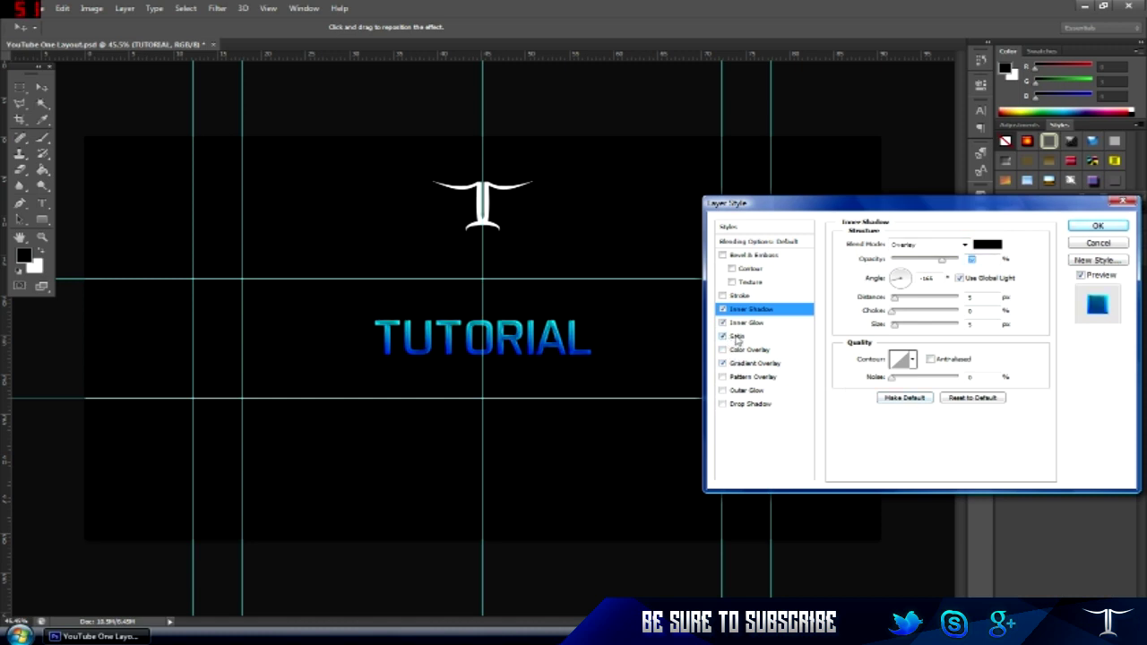
{"action": "left_click", "coordinate": [736, 336]}
{"action": "left_click", "coordinate": [928, 244]}
{"action": "left_click", "coordinate": [935, 408]}
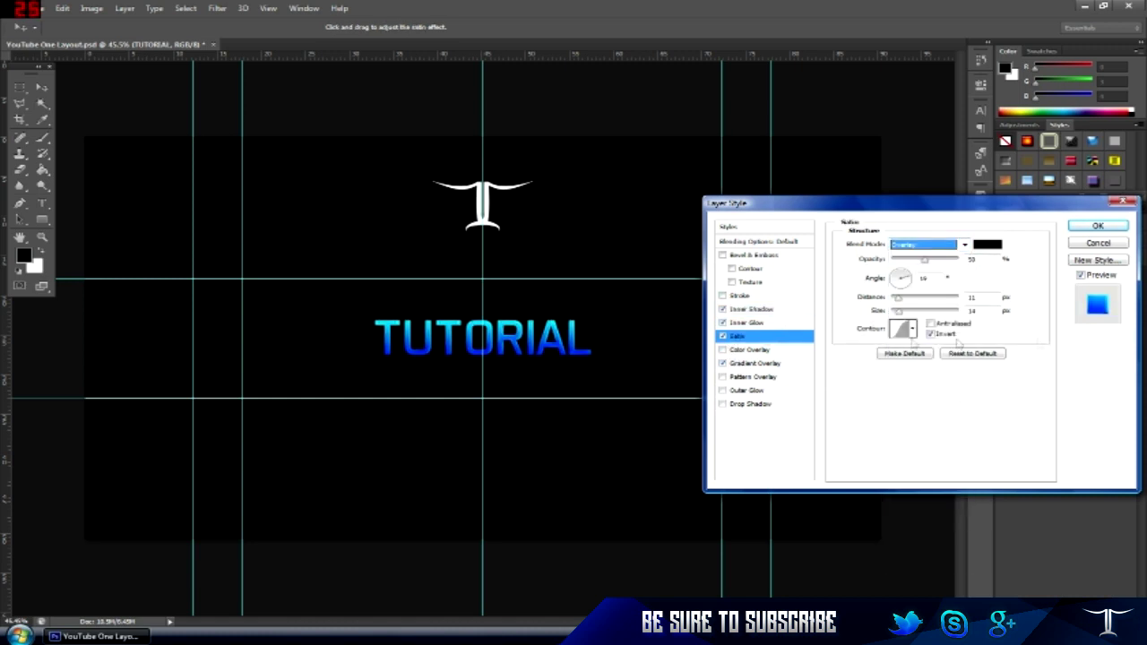
{"action": "key", "text": "Return"}
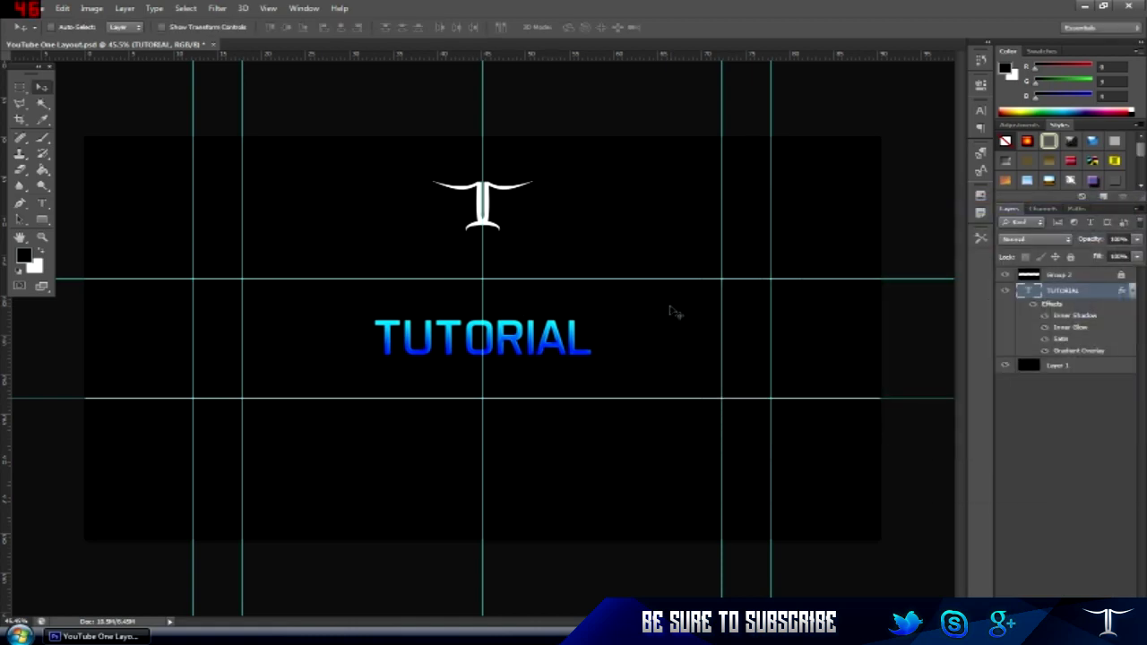
Step: Rasterize the TUTORIAL type layer
{"action": "right_click", "coordinate": [1066, 292]}
{"action": "left_click", "coordinate": [1009, 246]}
{"action": "scroll", "coordinate": [475, 327], "scroll_direction": "up", "scroll_amount": 5}
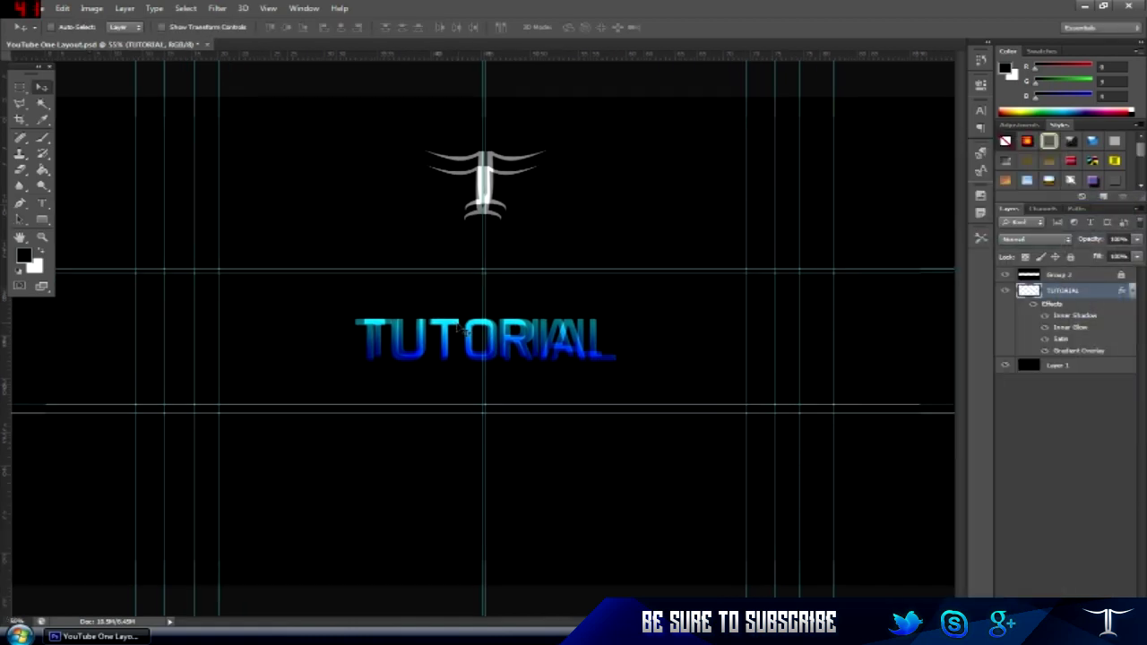
{"action": "scroll", "coordinate": [496, 325], "scroll_direction": "up", "scroll_amount": 2}
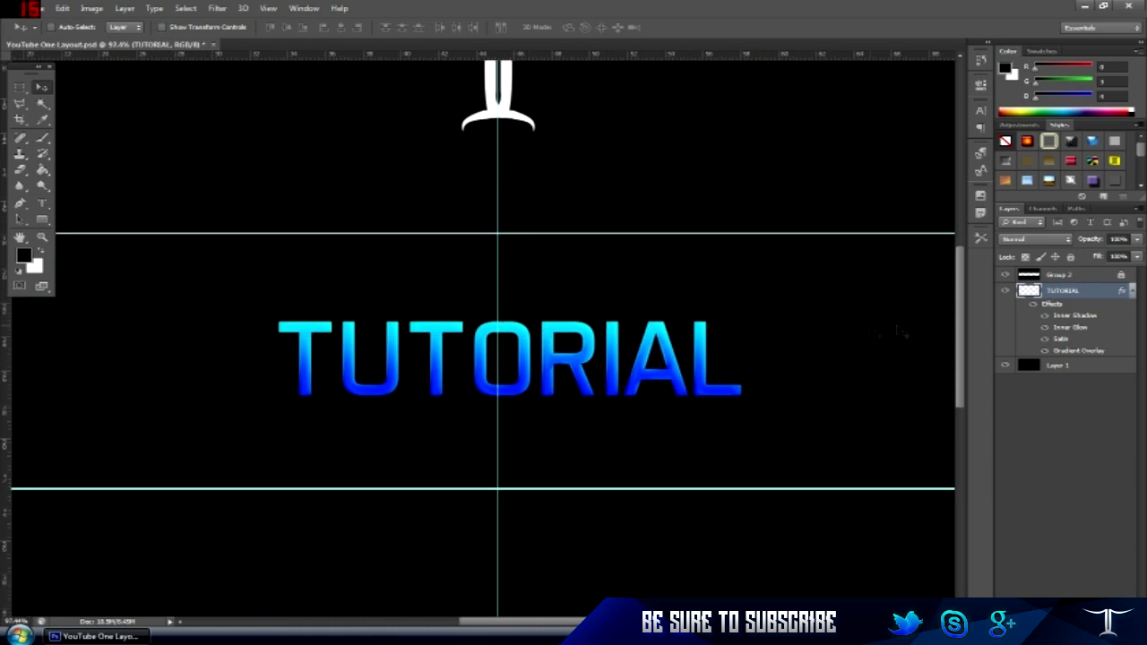
Step: Duplicate TUTORIAL with Ctrl+J and keep the TUTORIAL copy layer selected
{"action": "key", "text": "ctrl+j"}
{"action": "left_click", "coordinate": [1068, 362]}
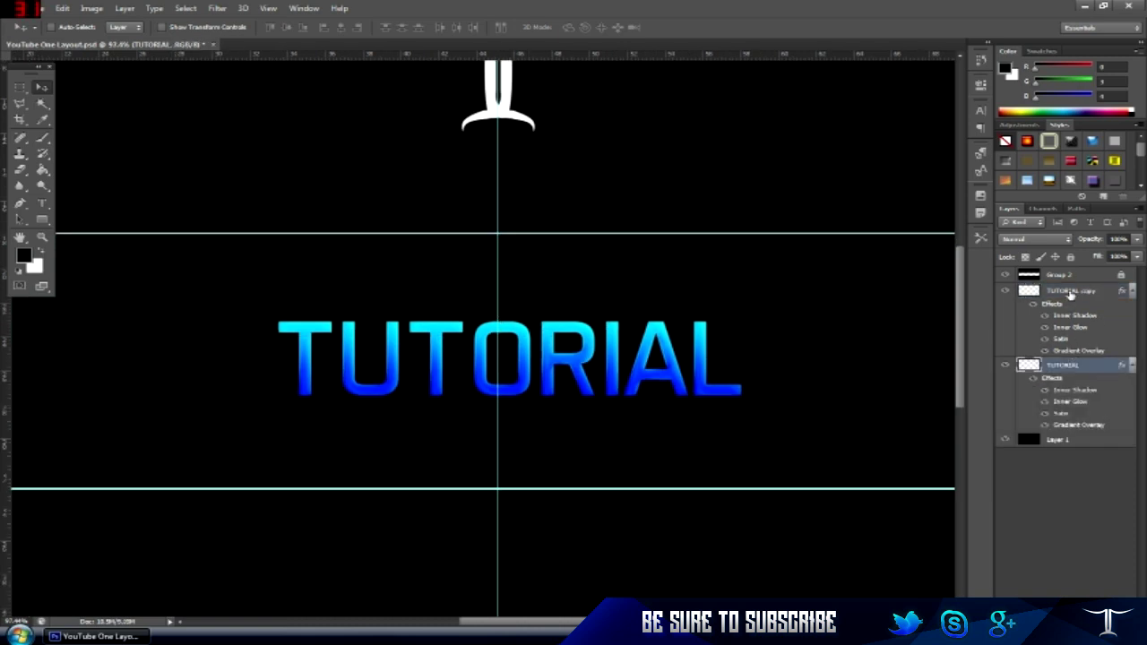
{"action": "left_click", "coordinate": [1070, 294]}
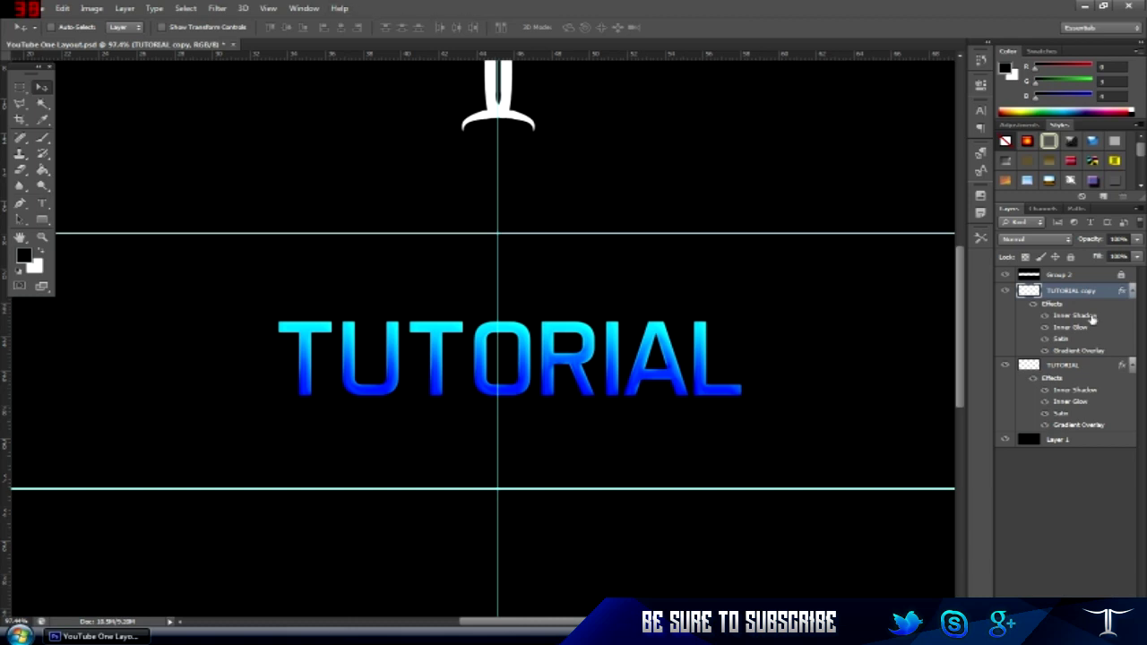
Step: Apply the Wind filter (Wind method) and then Ripple to the TUTORIAL copy
{"action": "left_click", "coordinate": [235, 9]}
{"action": "left_click", "coordinate": [217, 8]}
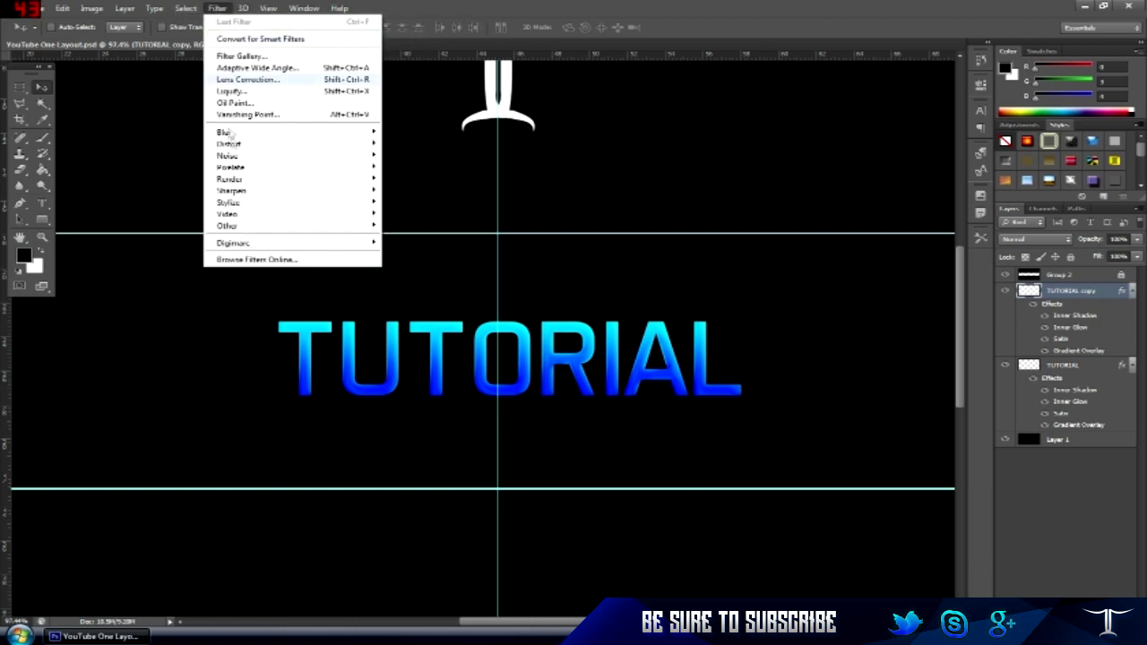
{"action": "mouse_move", "coordinate": [271, 207]}
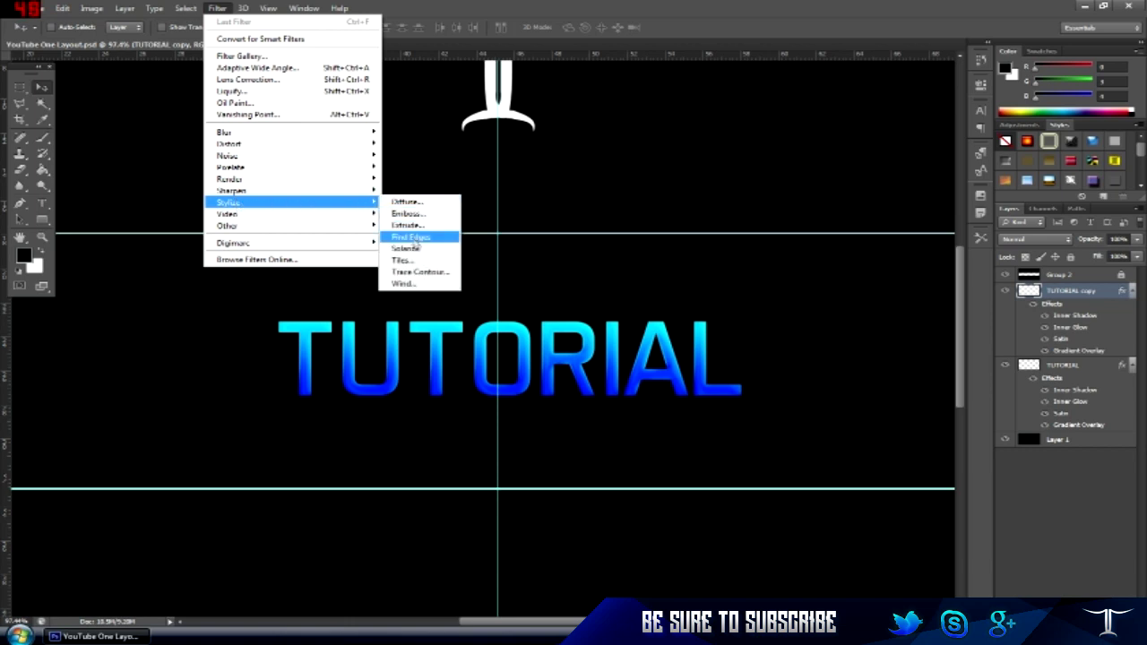
{"action": "left_click", "coordinate": [413, 284]}
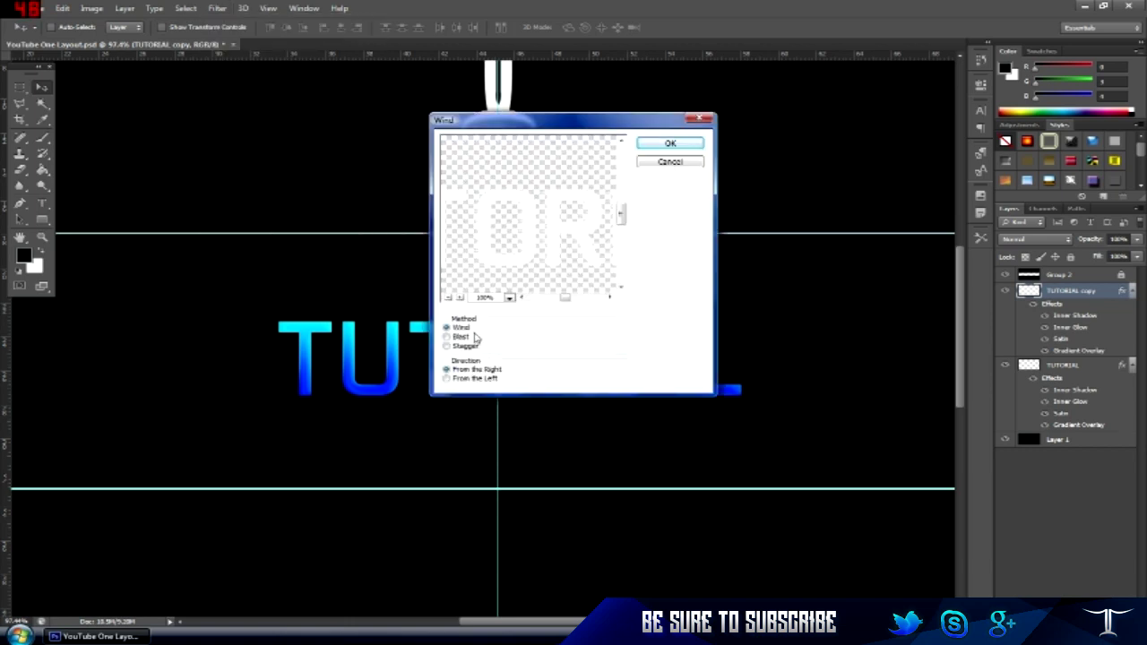
{"action": "left_click", "coordinate": [446, 328]}
{"action": "key", "text": "Return"}
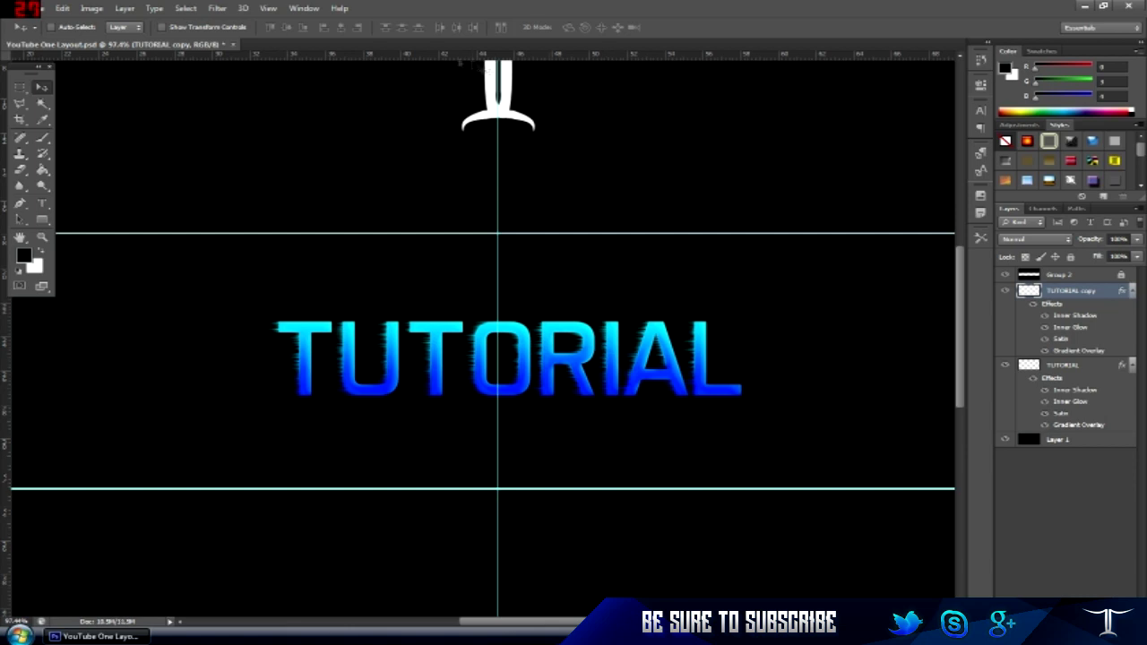
{"action": "left_click", "coordinate": [217, 8]}
{"action": "mouse_move", "coordinate": [300, 134]}
{"action": "left_click", "coordinate": [401, 179]}
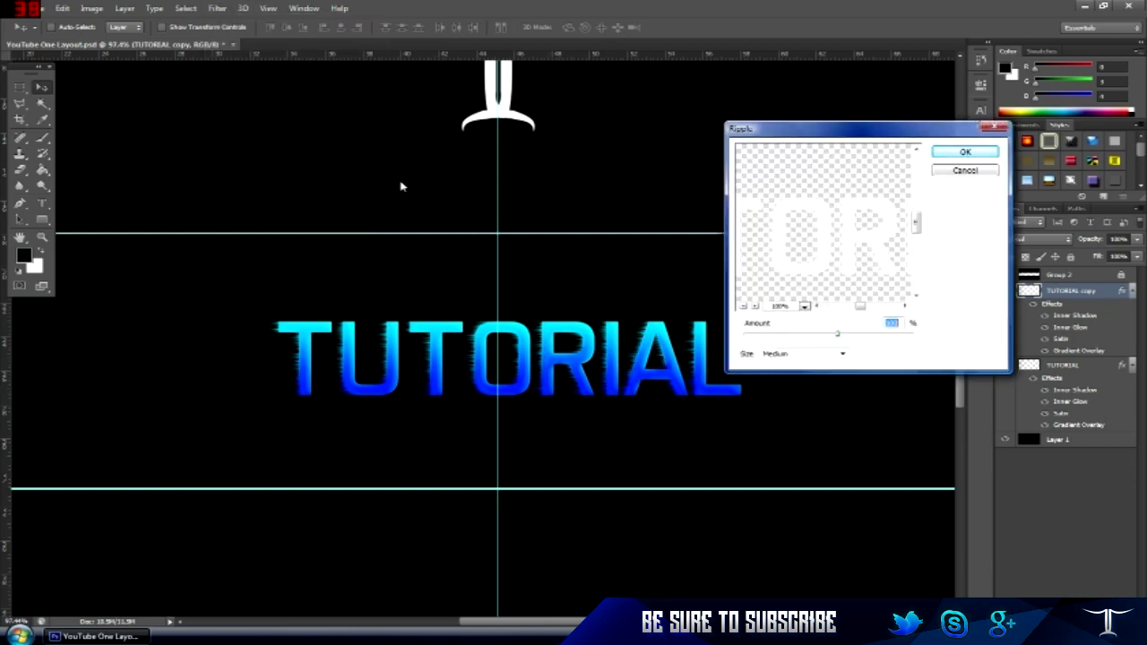
{"action": "key", "text": "Return"}
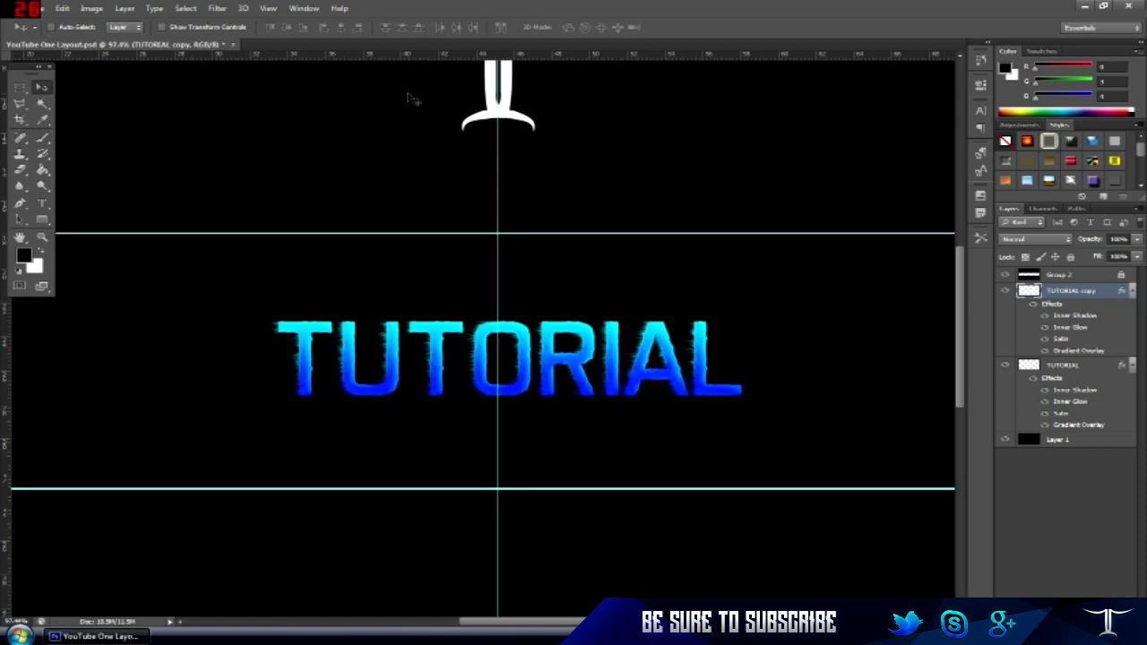
Step: Apply Wind and Ripple a second time to strengthen the streaky edges
{"action": "left_click", "coordinate": [217, 8]}
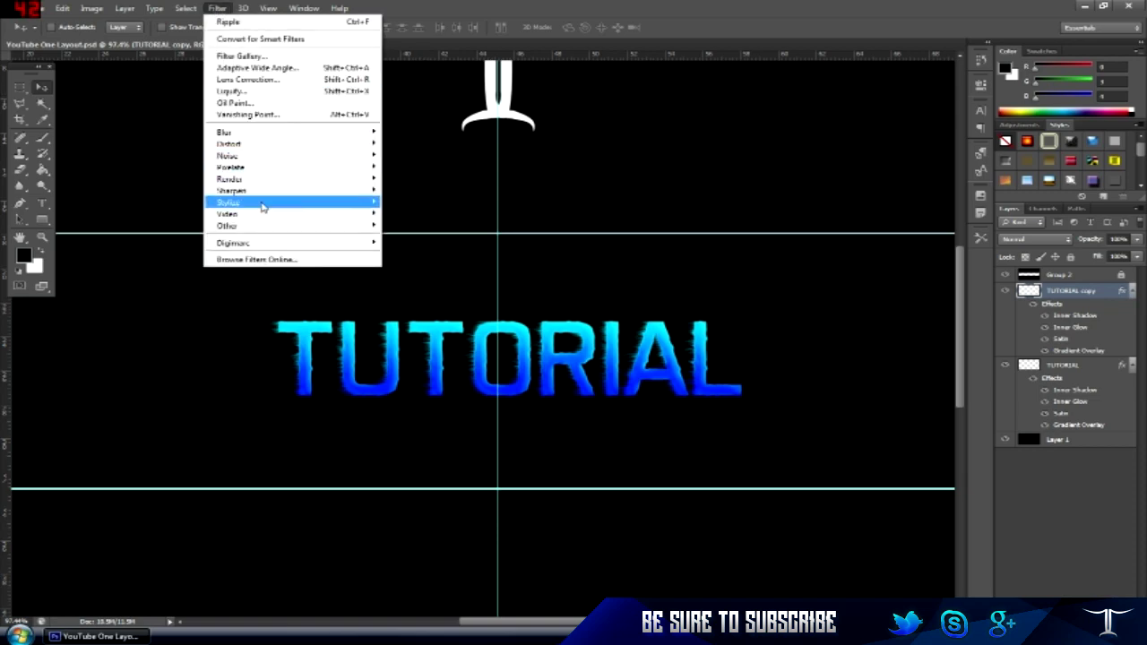
{"action": "mouse_move", "coordinate": [263, 207]}
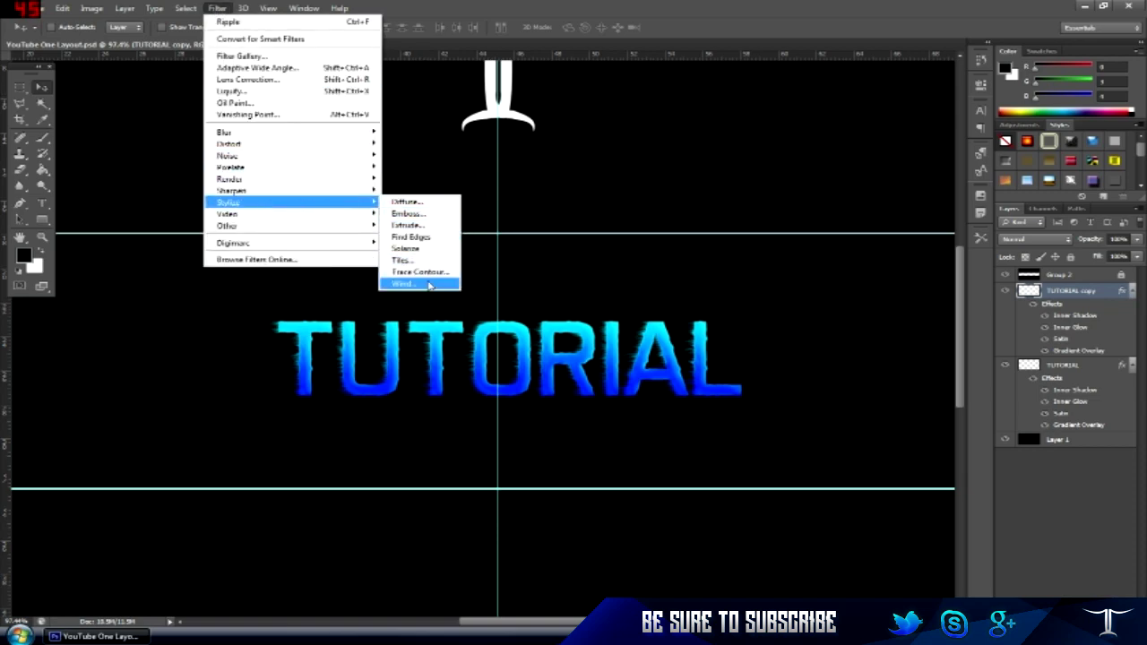
{"action": "left_click", "coordinate": [438, 283]}
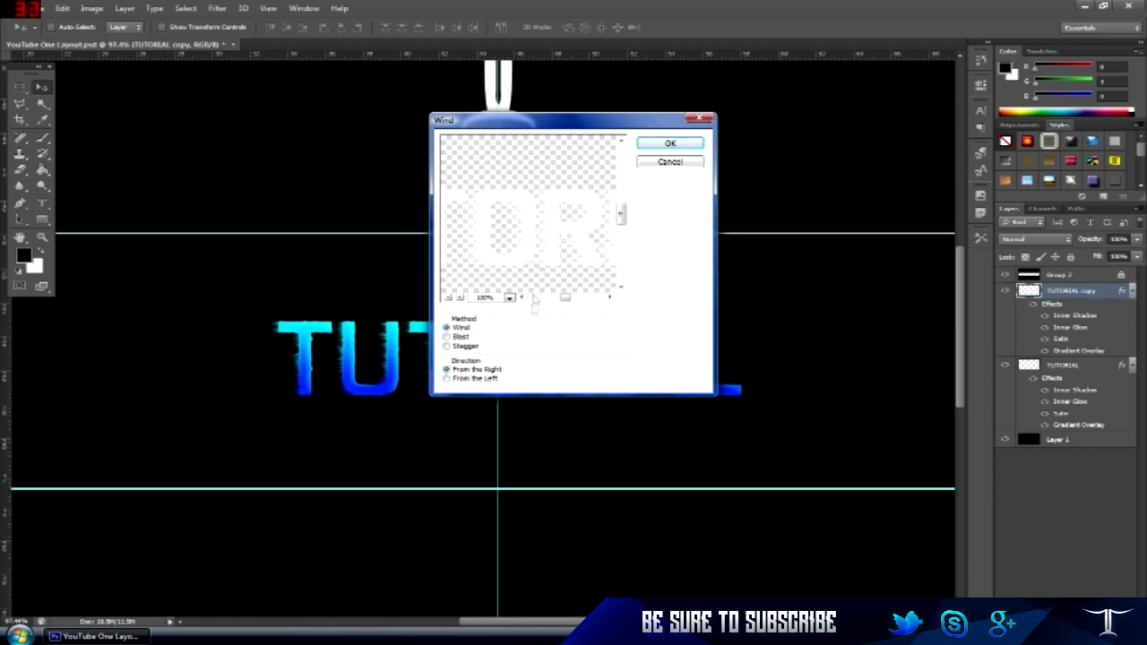
{"action": "key", "text": "Return"}
{"action": "left_click", "coordinate": [217, 8]}
{"action": "mouse_move", "coordinate": [249, 148]}
{"action": "left_click", "coordinate": [421, 184]}
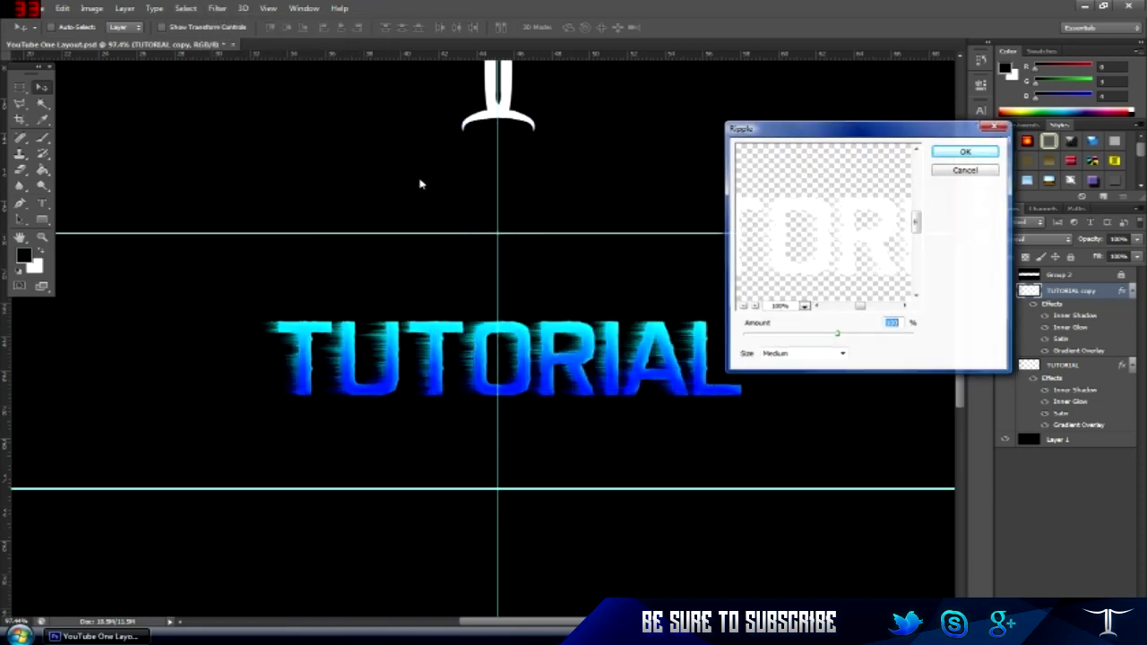
{"action": "key", "text": "Return"}
{"action": "scroll", "coordinate": [600, 255], "scroll_direction": "down", "scroll_amount": 1}
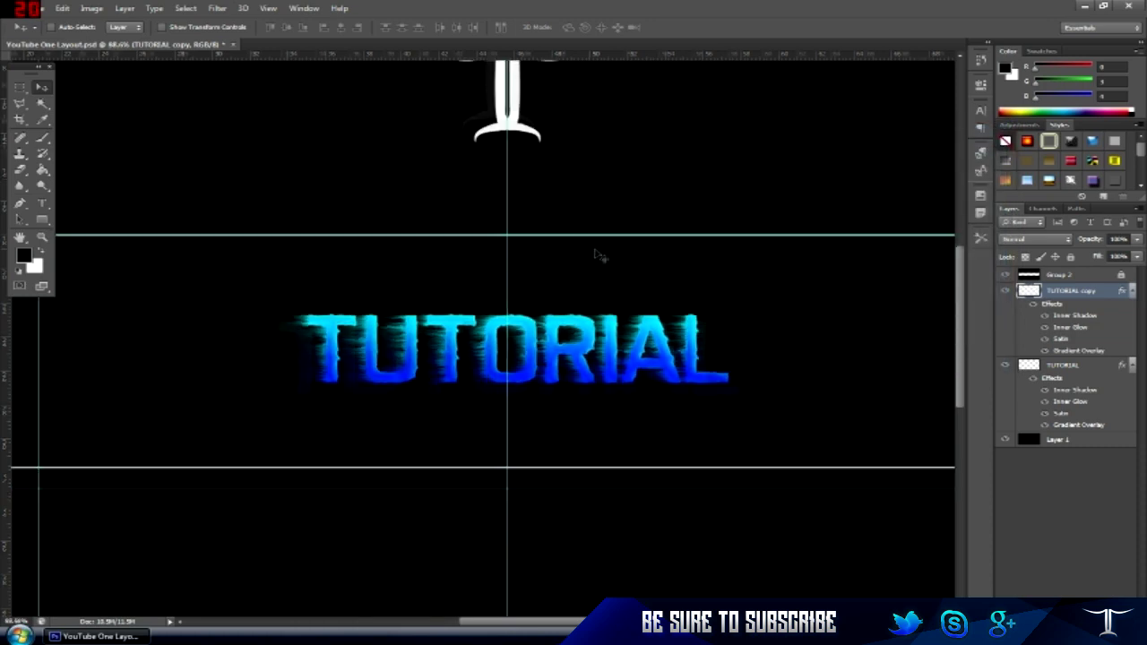
{"action": "scroll", "coordinate": [564, 323], "scroll_direction": "up", "scroll_amount": 4}
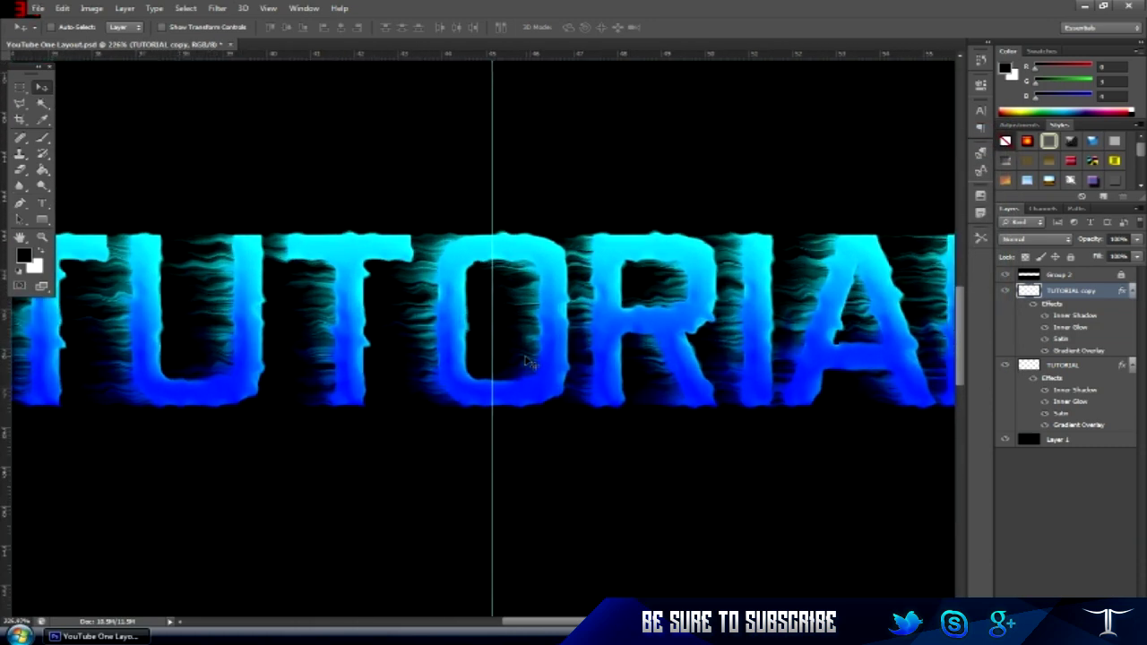
{"action": "scroll", "coordinate": [453, 346], "scroll_direction": "down", "scroll_amount": 1}
Step: Keep TUTORIAL copy above TUTORIAL and set its blend mode to Color Burn
{"action": "left_click_drag", "start_coordinate": [1075, 306], "coordinate": [1083, 402]}
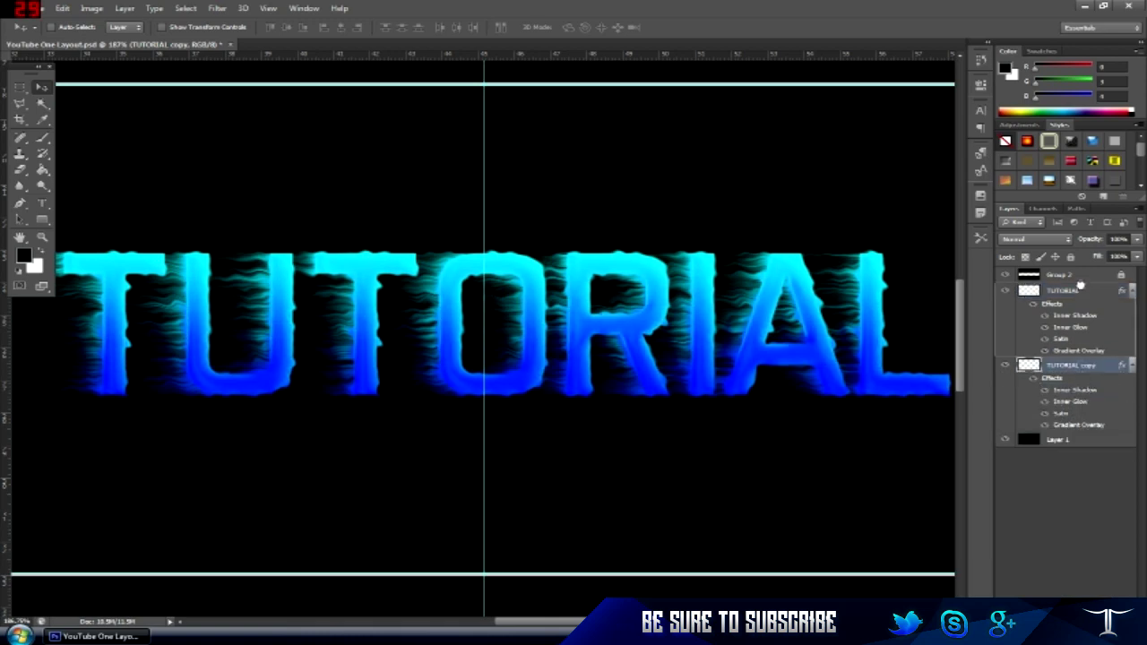
{"action": "key", "text": "ctrl+z"}
{"action": "key", "text": "ctrl+z"}
{"action": "left_click_drag", "start_coordinate": [1080, 365], "coordinate": [1062, 285]}
{"action": "left_click", "coordinate": [1034, 244]}
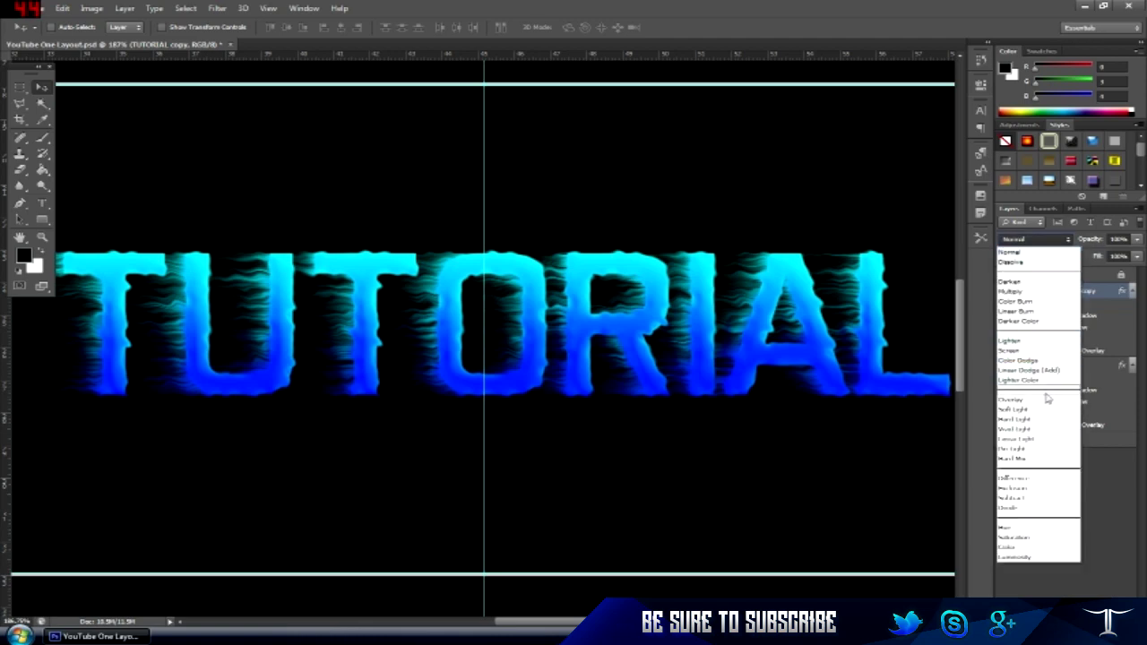
{"action": "left_click", "coordinate": [1044, 401]}
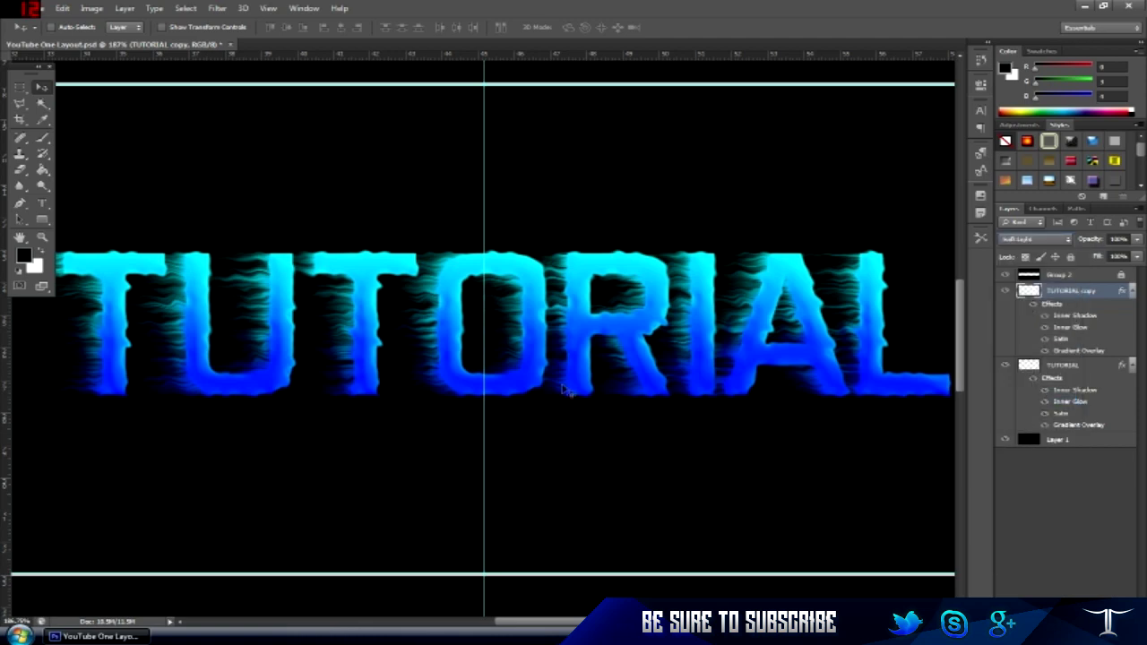
{"action": "key", "text": "Up"}
{"action": "key", "text": "Up"}
{"action": "key", "text": "Up"}
{"action": "key", "text": "Up"}
{"action": "key", "text": "Up"}
{"action": "key", "text": "Up"}
{"action": "key", "text": "Up"}
{"action": "key", "text": "Up"}
{"action": "key", "text": "Up"}
{"action": "left_click", "coordinate": [1050, 251]}
{"action": "left_click", "coordinate": [1040, 291]}
Step: Lower the TUTORIAL copy layer's opacity to about 46%
{"action": "scroll", "coordinate": [269, 161], "scroll_direction": "down", "scroll_amount": 3}
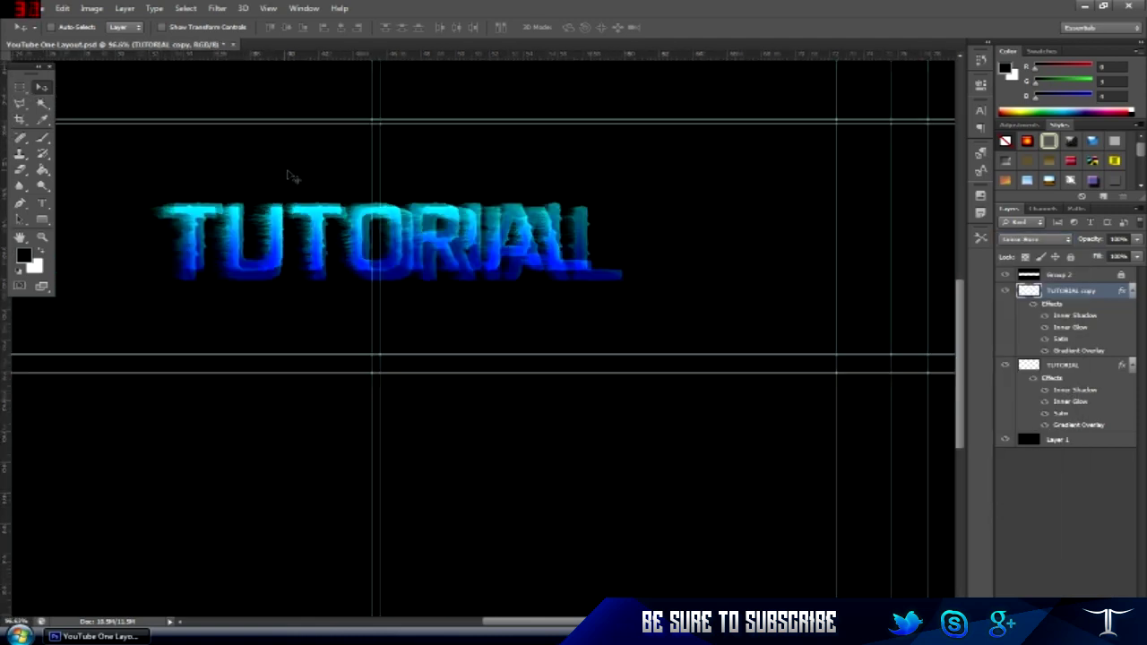
{"action": "scroll", "coordinate": [289, 174], "scroll_direction": "up", "scroll_amount": 2}
{"action": "scroll", "coordinate": [484, 332], "scroll_direction": "left", "scroll_amount": 2}
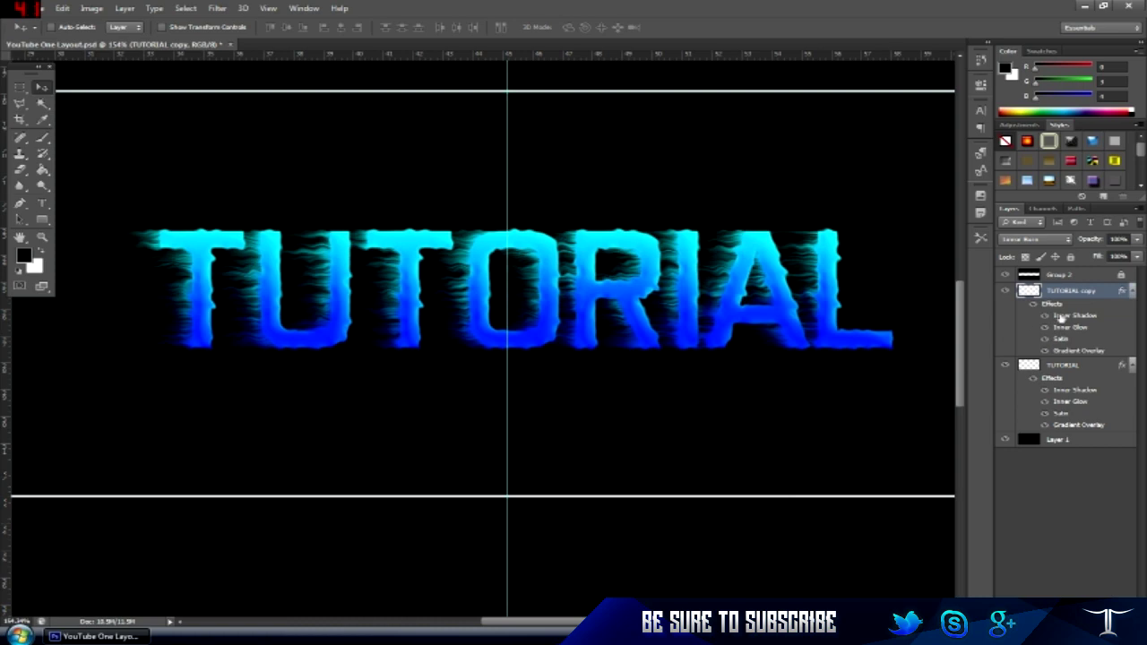
{"action": "left_click", "coordinate": [1136, 240]}
{"action": "left_click_drag", "start_coordinate": [1135, 255], "coordinate": [1101, 256]}
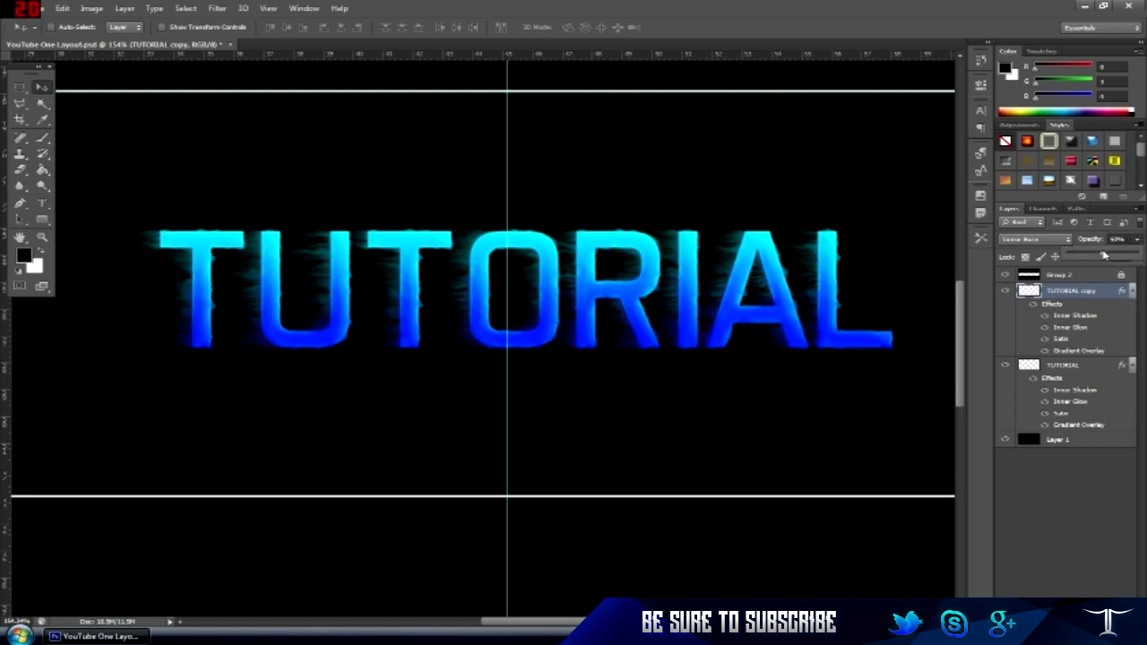
Step: Hide the TUTORIAL copy layer, leaving the clean blue gradient text visible
{"action": "scroll", "coordinate": [589, 256], "scroll_direction": "down", "scroll_amount": 2}
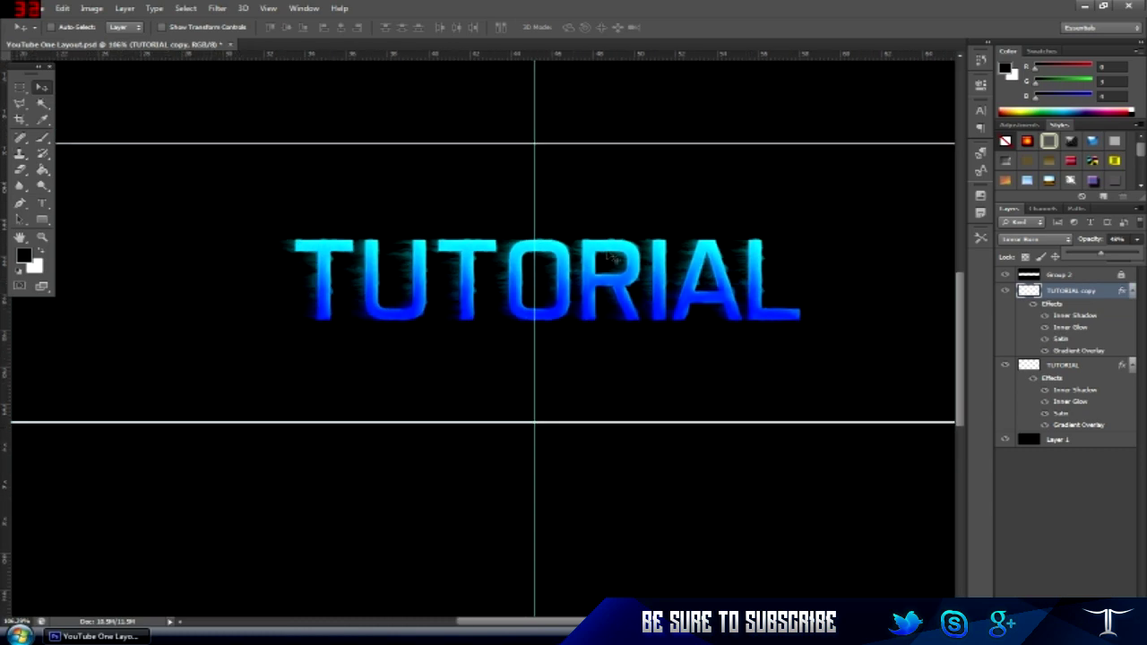
{"action": "scroll", "coordinate": [611, 258], "scroll_direction": "down", "scroll_amount": 1}
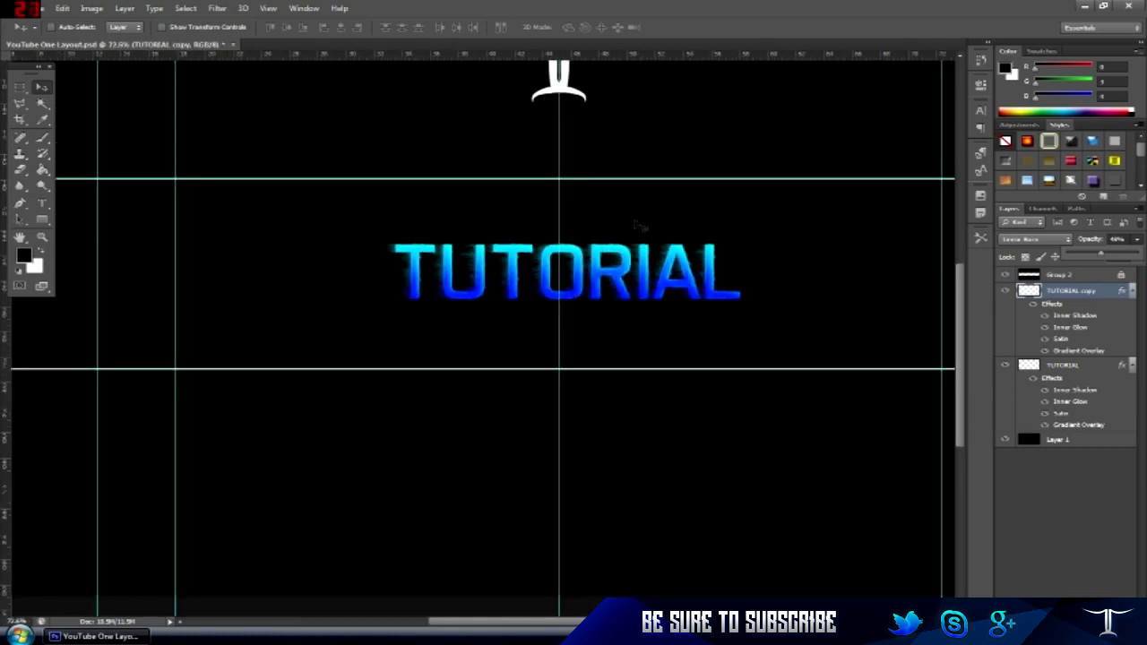
{"action": "scroll", "coordinate": [653, 209], "scroll_direction": "up", "scroll_amount": 1}
{"action": "scroll", "coordinate": [538, 260], "scroll_direction": "up", "scroll_amount": 4}
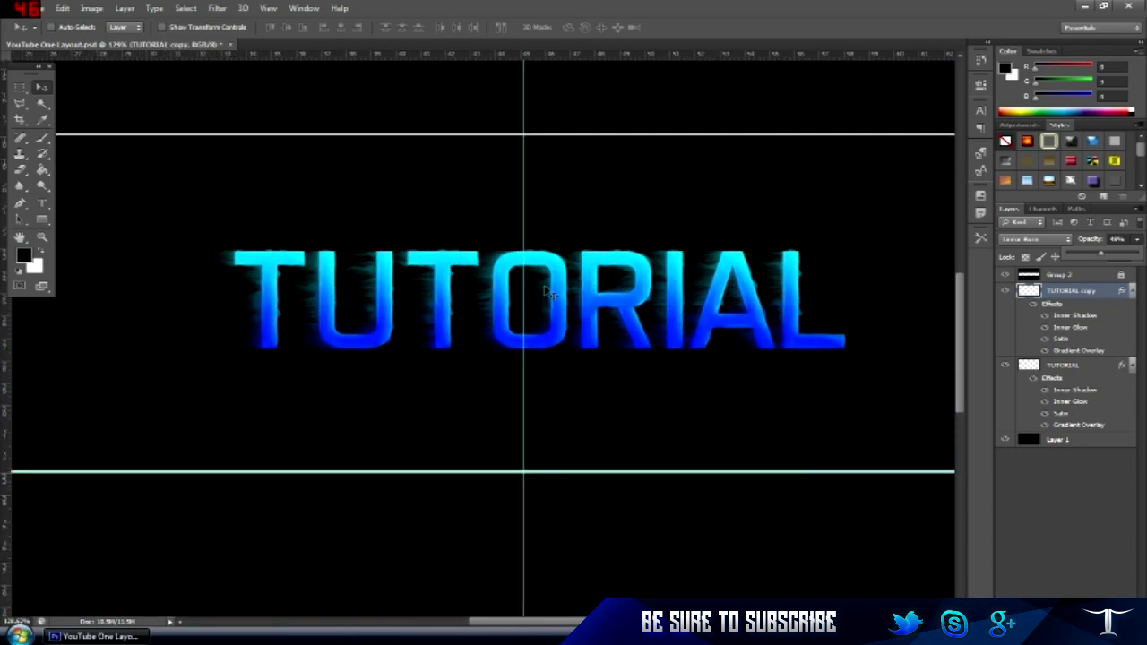
{"action": "scroll", "coordinate": [484, 332], "scroll_direction": "left", "scroll_amount": 2}
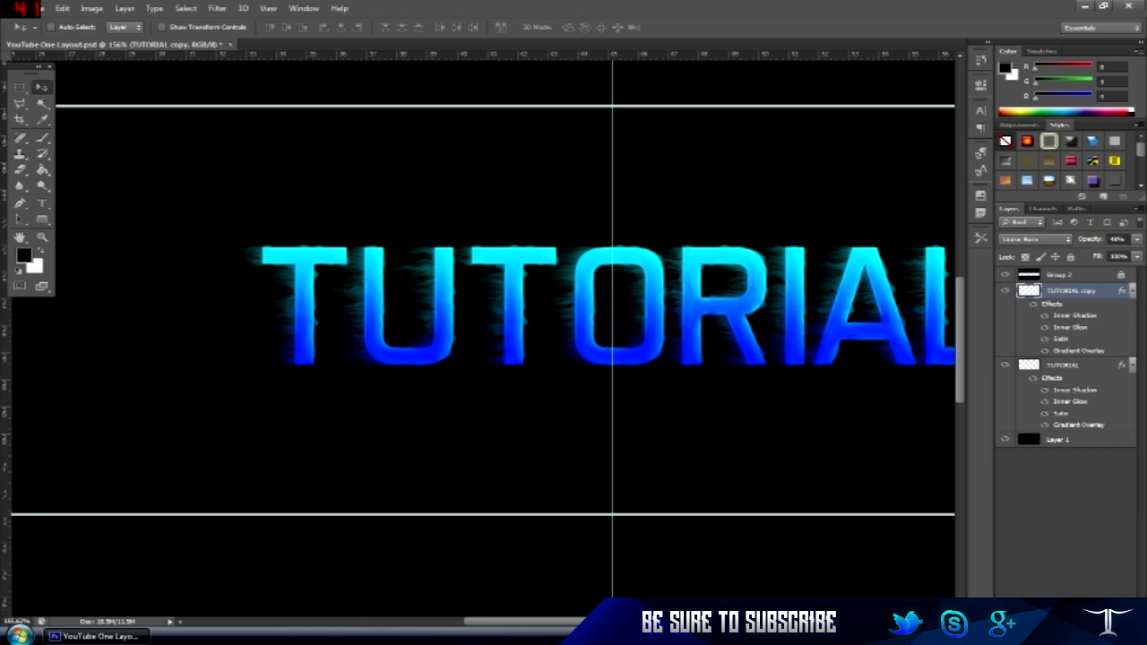
{"action": "scroll", "coordinate": [581, 619], "scroll_direction": "left", "scroll_amount": 1}
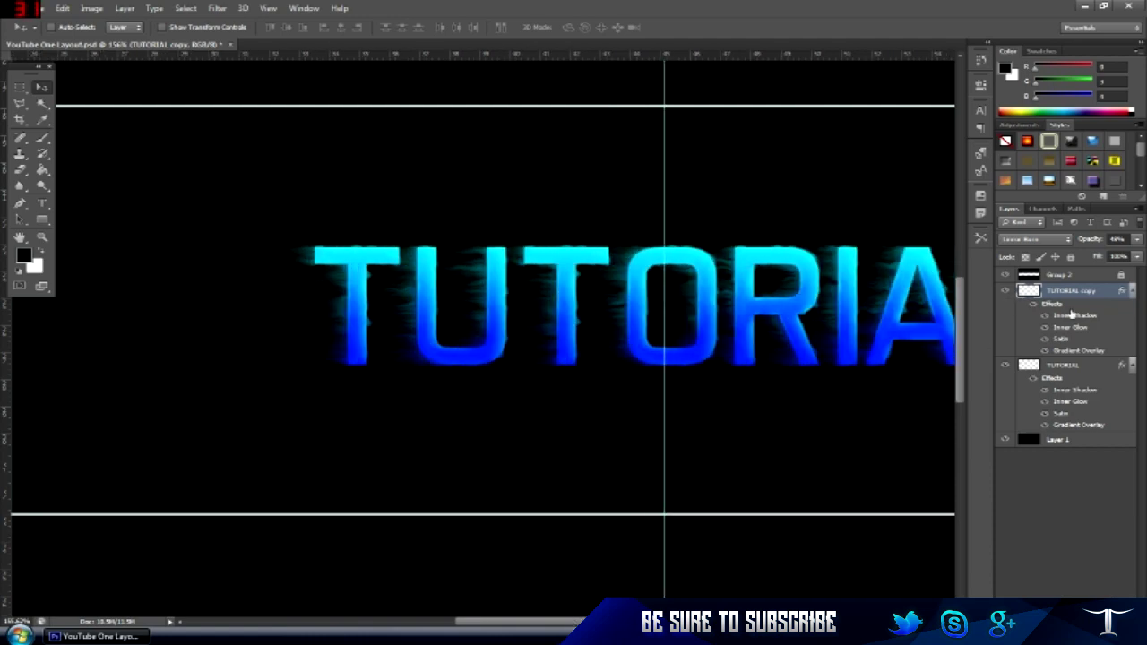
{"action": "left_click", "coordinate": [1003, 293]}
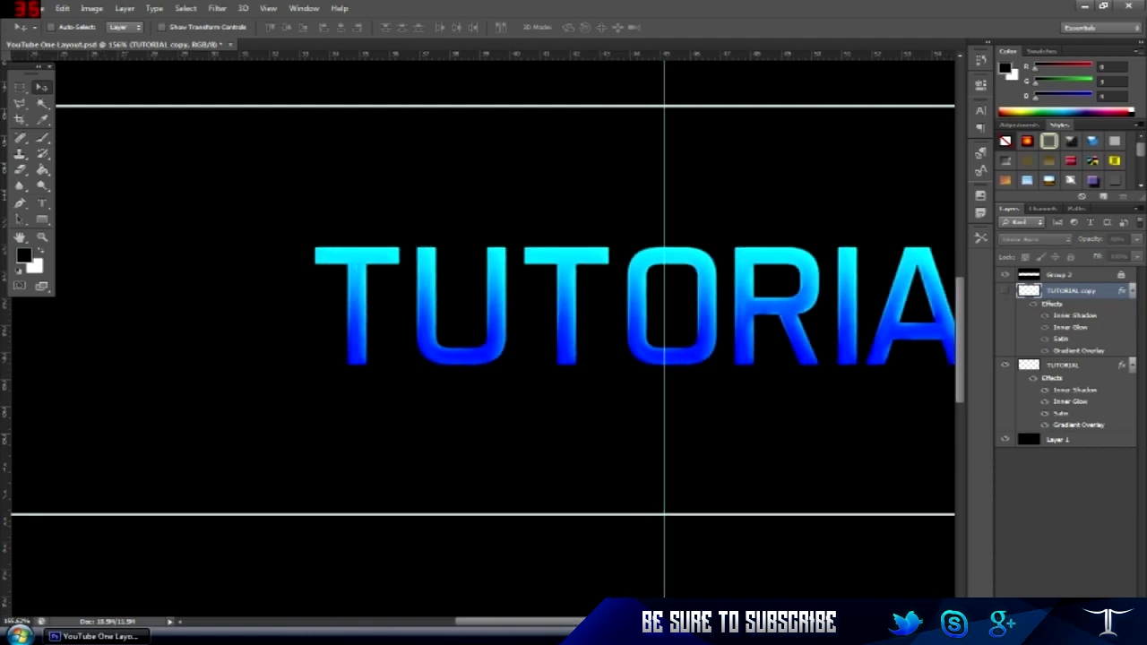
{"action": "scroll", "coordinate": [565, 319], "scroll_direction": "down", "scroll_amount": 3}
{"action": "scroll", "coordinate": [550, 625], "scroll_direction": "right", "scroll_amount": 2}
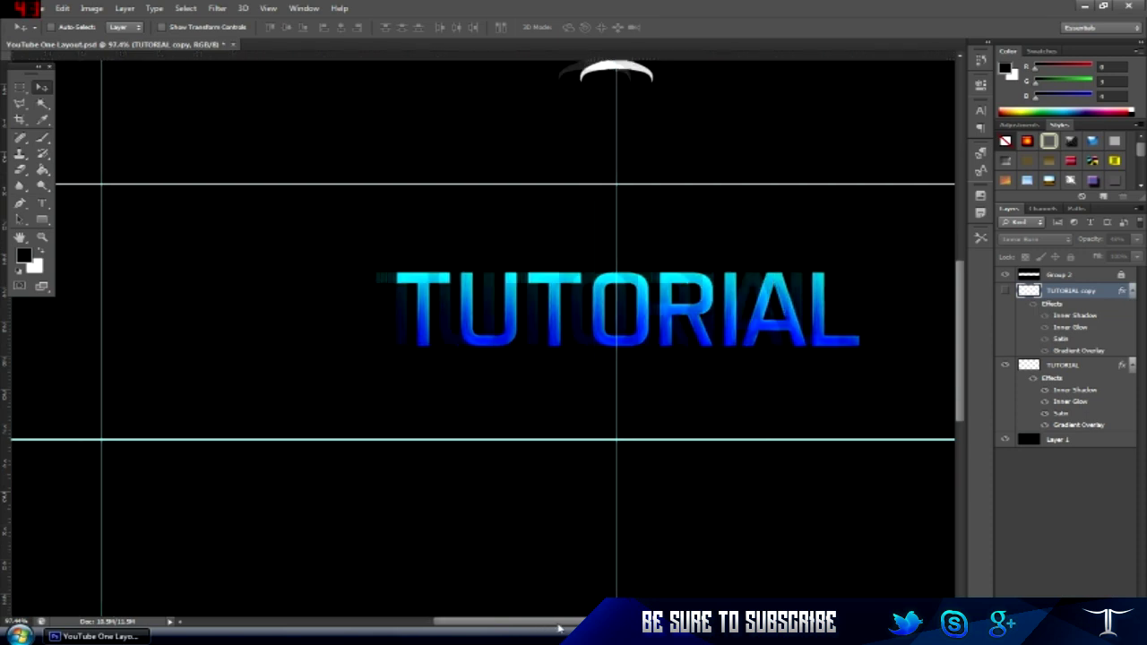
{"action": "scroll", "coordinate": [962, 391], "scroll_direction": "up", "scroll_amount": 2}
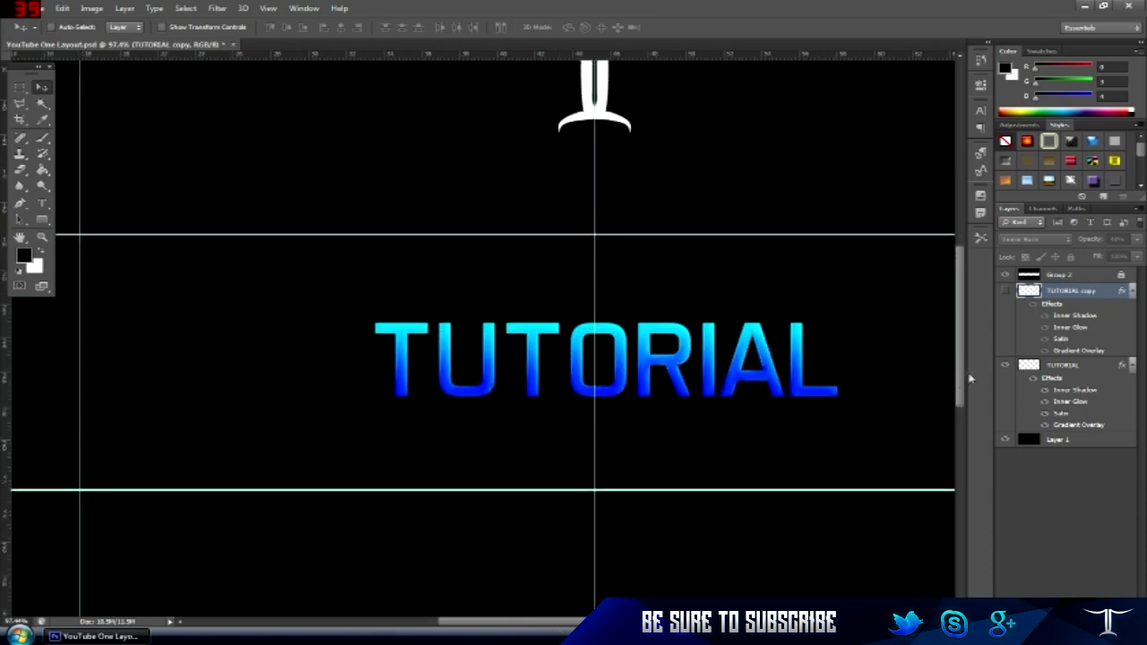
{"action": "scroll", "coordinate": [762, 417], "scroll_direction": "up", "scroll_amount": 2}
Step: Select the Pen tool and create a new empty Layer 2
{"action": "left_click", "coordinate": [25, 204]}
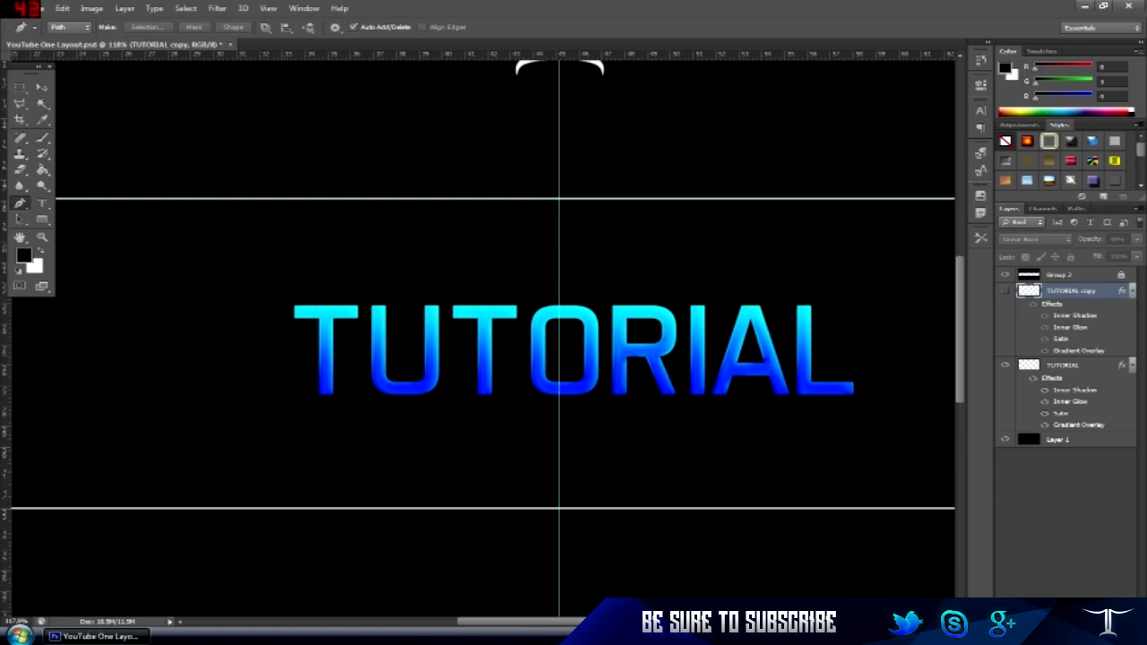
{"action": "key", "text": "ctrl+shift+alt+n"}
{"action": "scroll", "coordinate": [230, 332], "scroll_direction": "up", "scroll_amount": 2}
{"action": "scroll", "coordinate": [319, 296], "scroll_direction": "up", "scroll_amount": 3}
{"action": "scroll", "coordinate": [373, 302], "scroll_direction": "up", "scroll_amount": 1}
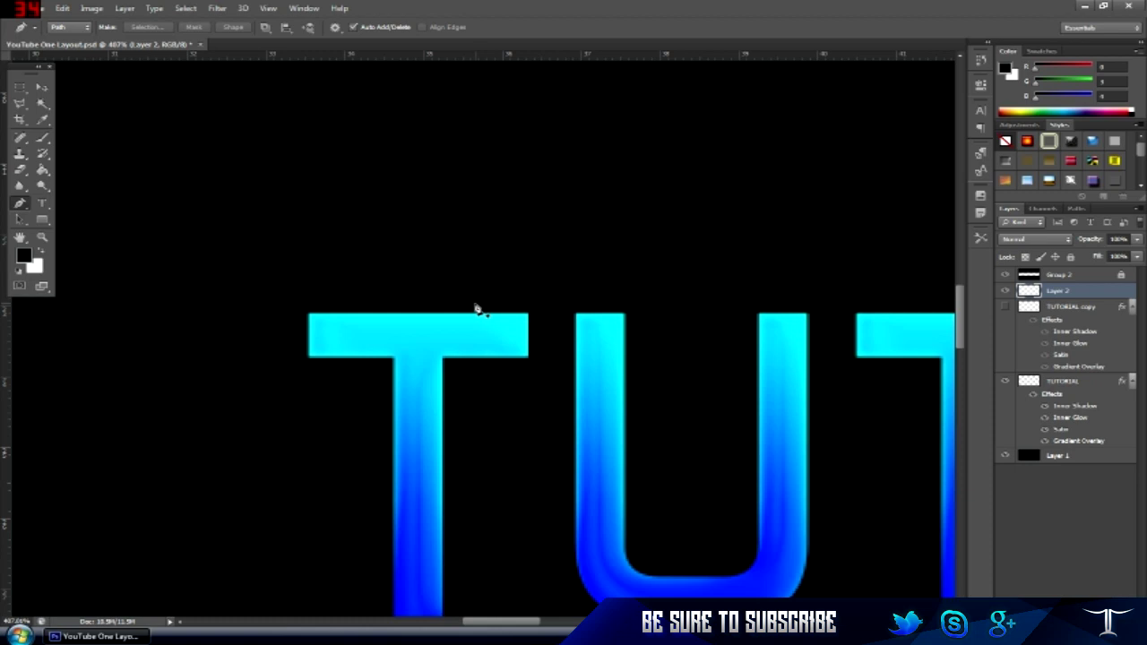
Step: Trace a curved, pointed swoosh path hugging the T's top-left corner
{"action": "left_click", "coordinate": [504, 296]}
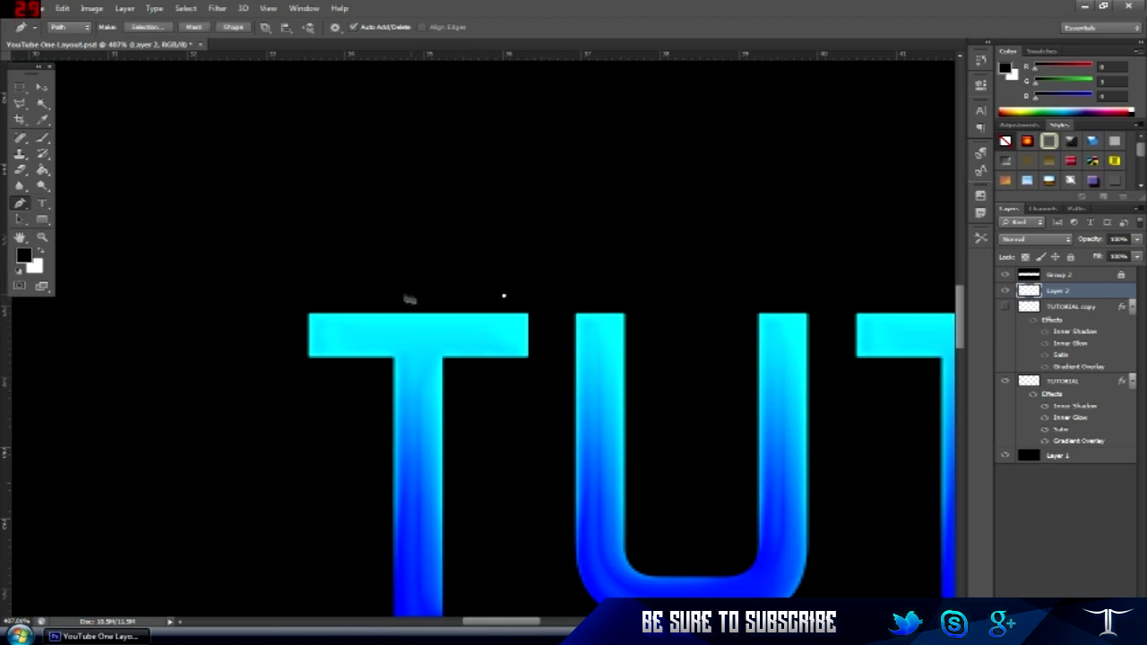
{"action": "left_click", "coordinate": [295, 296]}
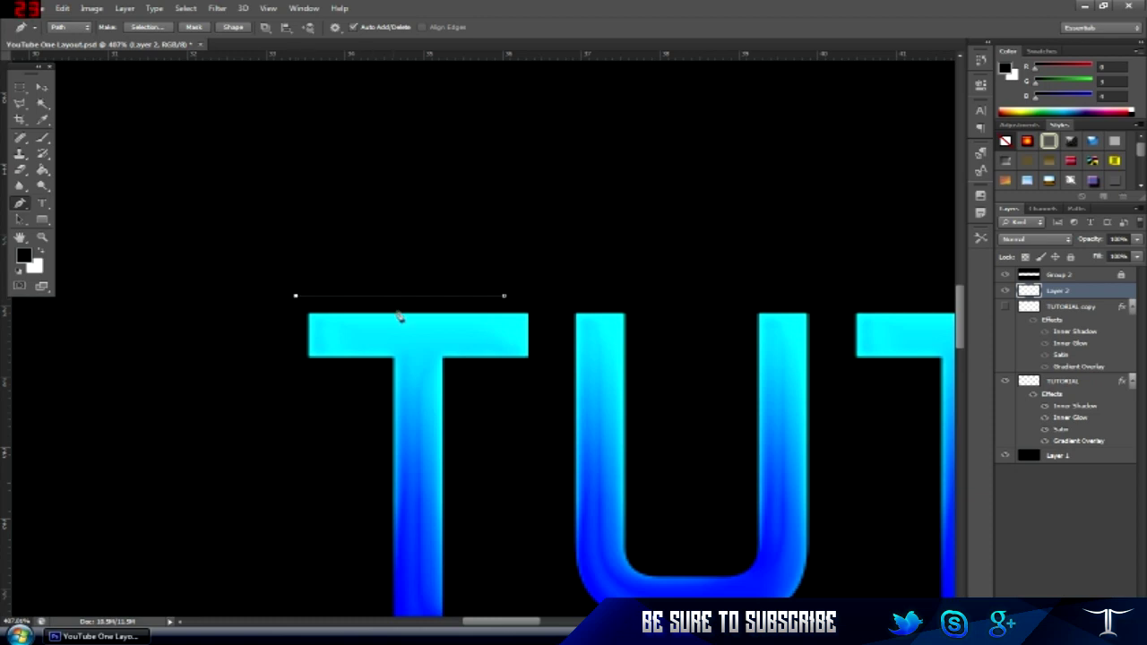
{"action": "left_click", "coordinate": [295, 355]}
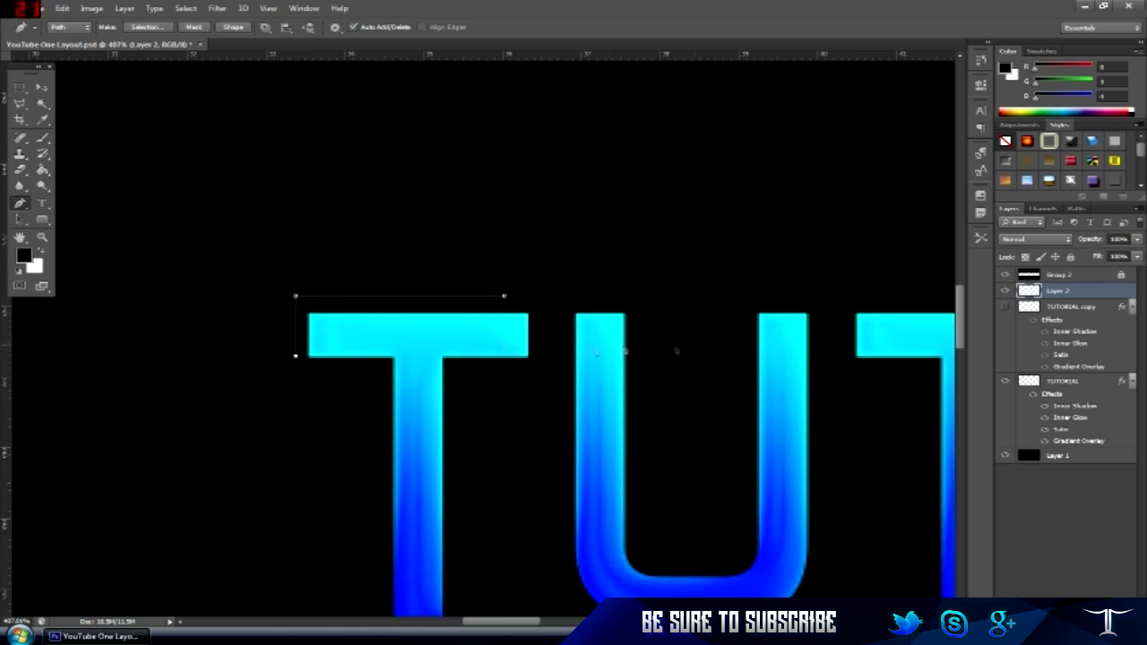
{"action": "left_click", "coordinate": [253, 253]}
{"action": "left_click", "coordinate": [272, 298]}
{"action": "mouse_move", "coordinate": [273, 300]}
{"action": "left_mouse_down"}
{"action": "mouse_move", "coordinate": [255, 306]}
{"action": "mouse_move", "coordinate": [282, 295]}
{"action": "left_mouse_up"}
{"action": "left_click", "coordinate": [506, 299]}
{"action": "left_click_drag", "start_coordinate": [506, 299], "coordinate": [707, 295]}
Step: Fill the swoosh path on Layer 2 with white using Fill Path
{"action": "right_click", "coordinate": [408, 292]}
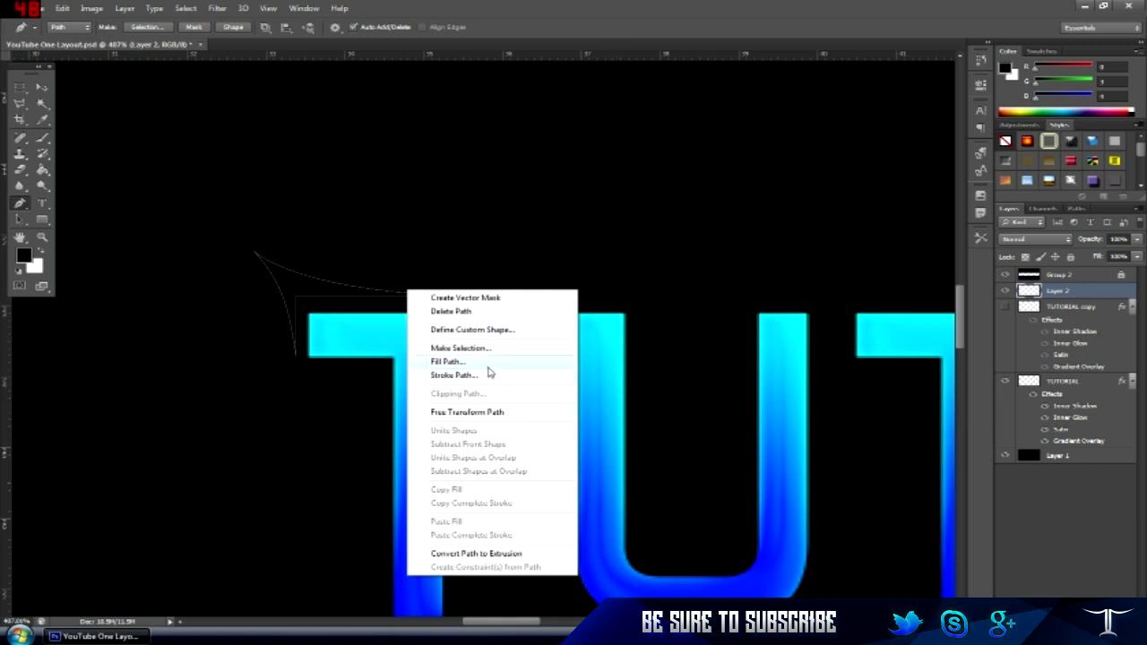
{"action": "left_click", "coordinate": [489, 362]}
{"action": "key", "text": "Return"}
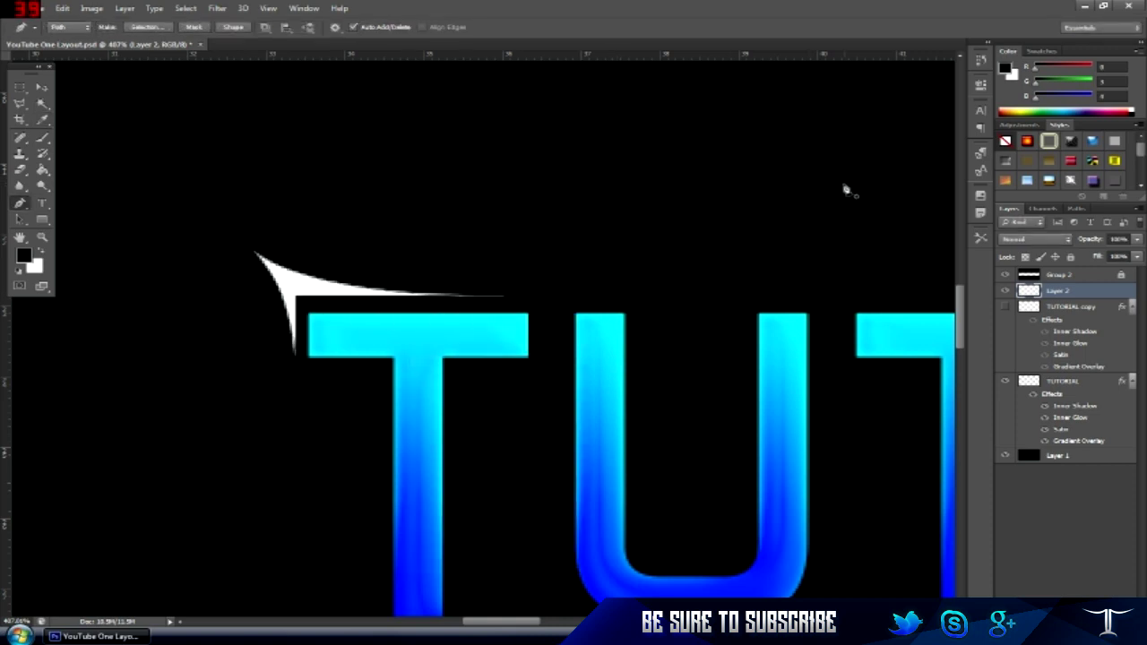
{"action": "scroll", "coordinate": [589, 225], "scroll_direction": "down", "scroll_amount": 3}
{"action": "scroll", "coordinate": [433, 218], "scroll_direction": "down", "scroll_amount": 4}
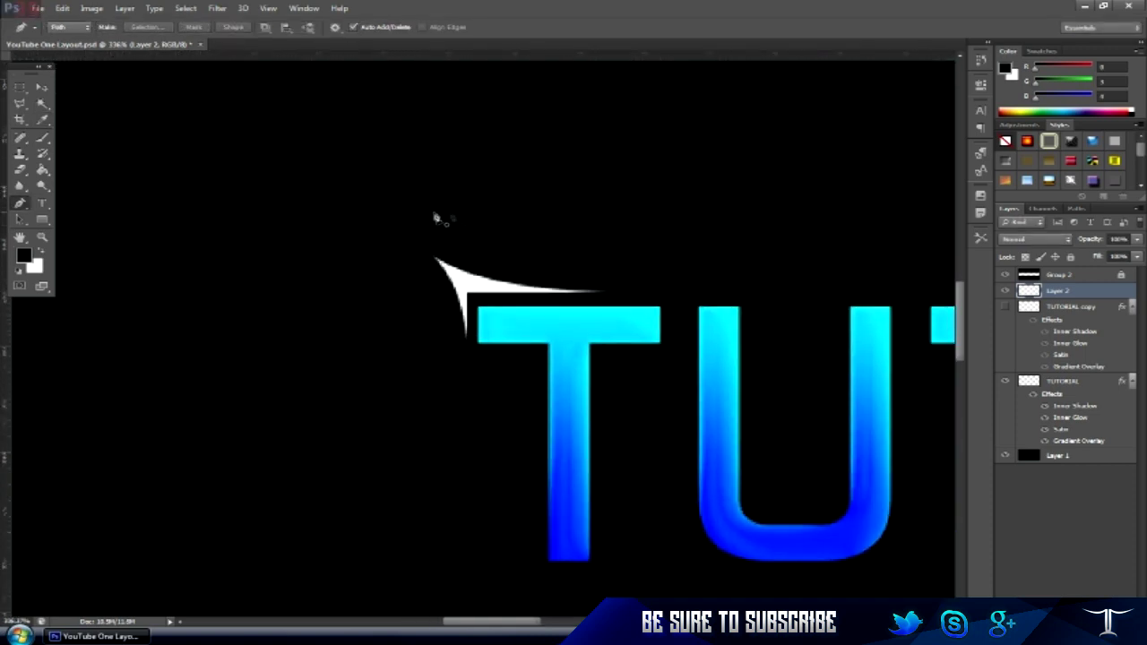
{"action": "scroll", "coordinate": [919, 293], "scroll_direction": "up", "scroll_amount": 4}
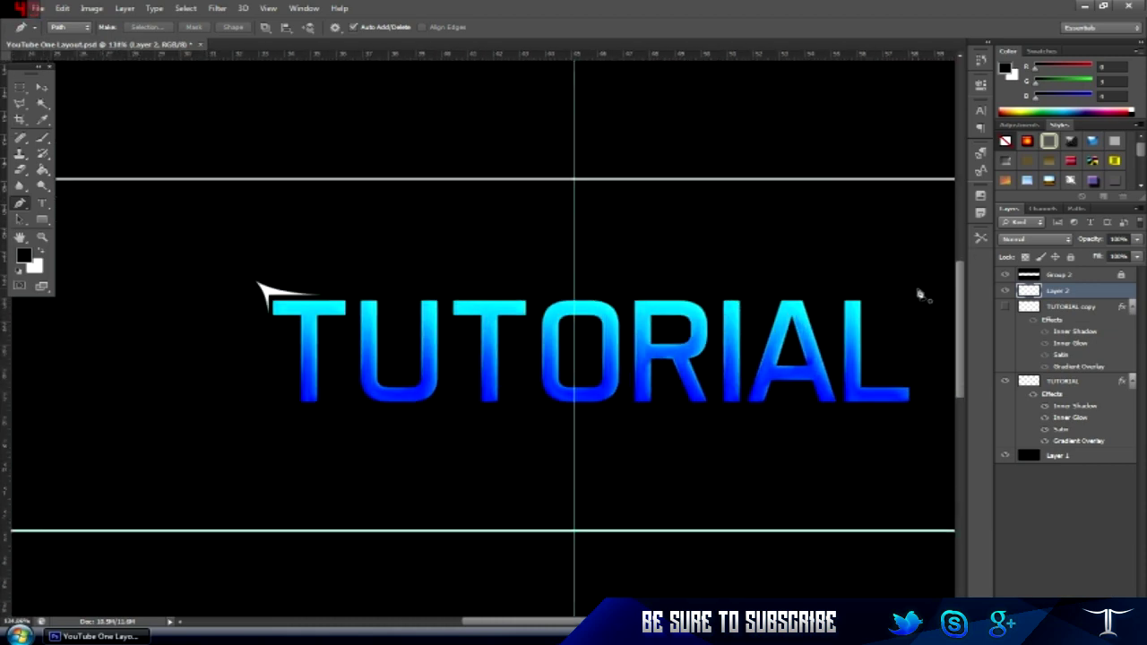